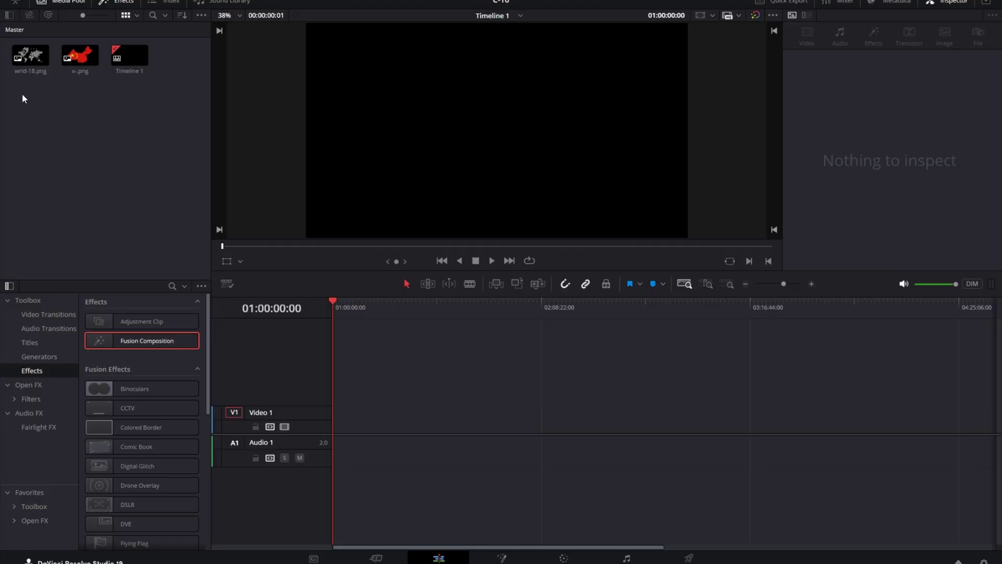
# Preview wrld-18.png and v-.png from the Media Pool, then return the viewer to Timeline 1.
pyautogui.click(31, 67)
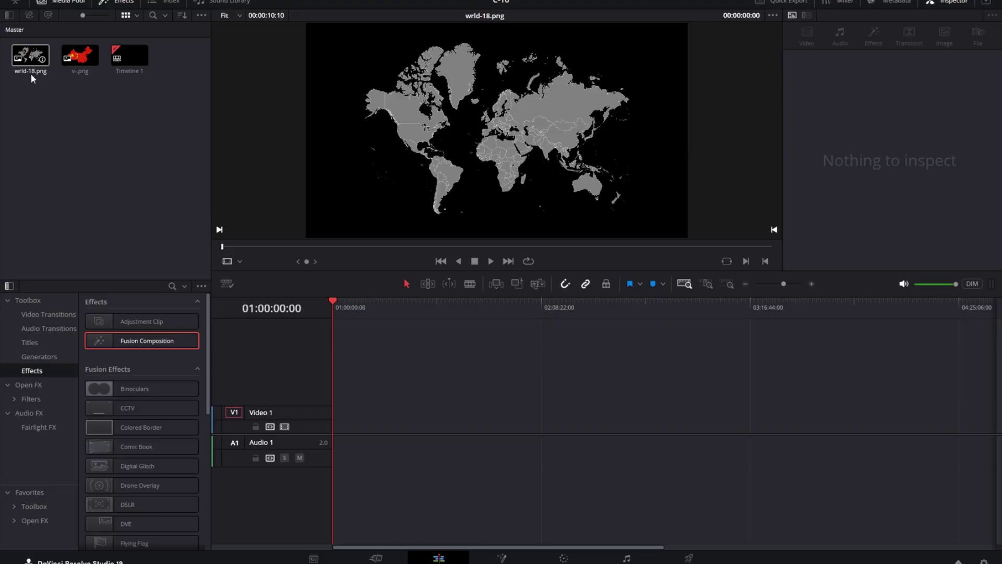
pyautogui.click(88, 61)
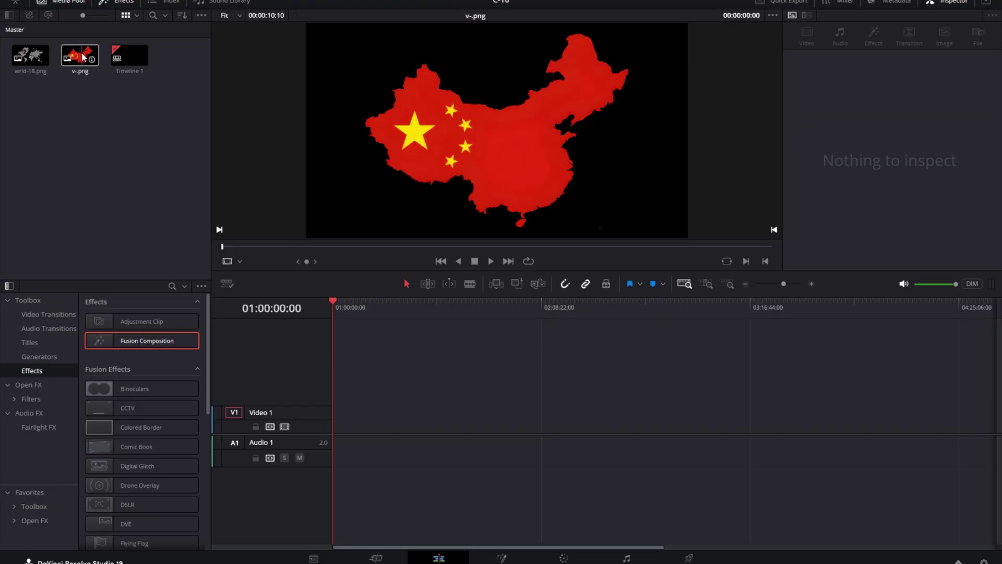
pyautogui.press('q')
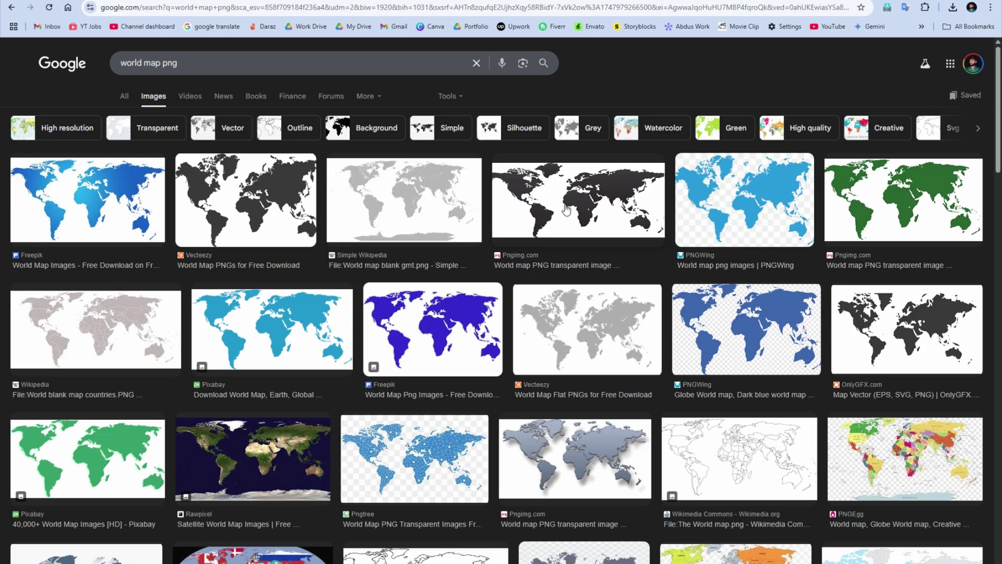
# Scroll through the Google Images results for world map png.
pyautogui.scroll(-4, 449, 290)
pyautogui.scroll(-4, 608, 308)
pyautogui.scroll(-1, 540, 285)
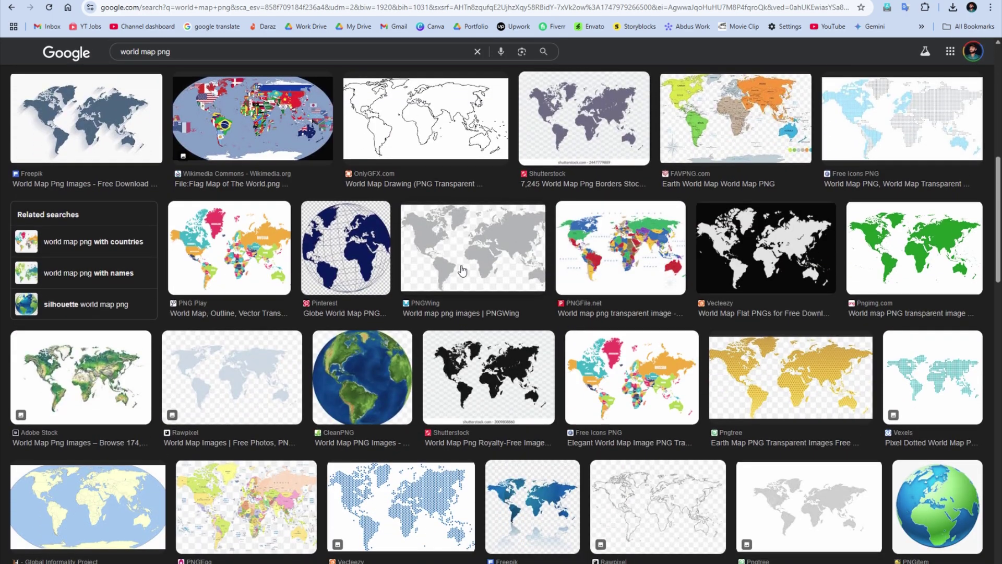
pyautogui.scroll(9, 461, 272)
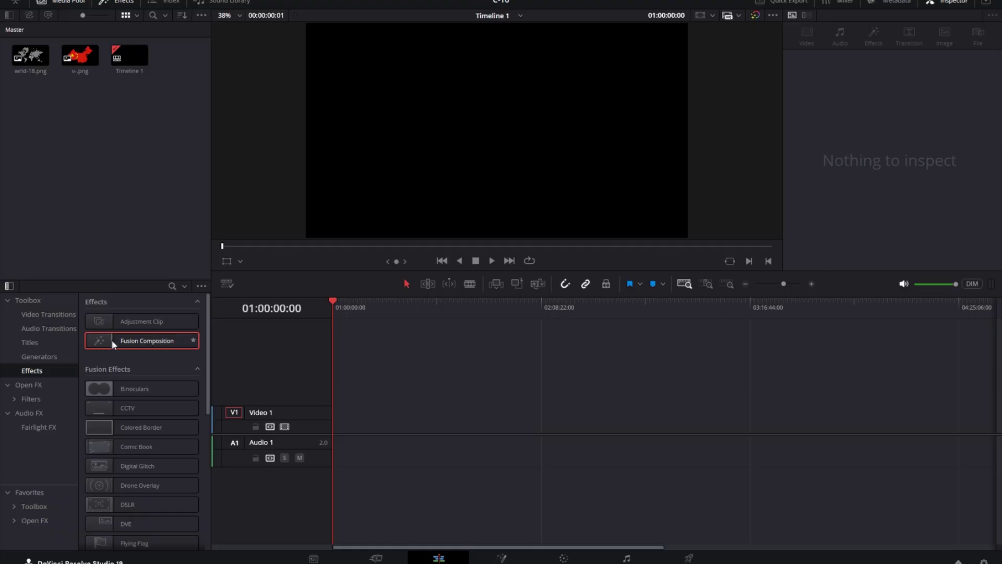
# Add a Fusion Composition to Video 1 and trim it to about 10 seconds.
pyautogui.moveTo(111, 340); pyautogui.dragTo(391, 425)
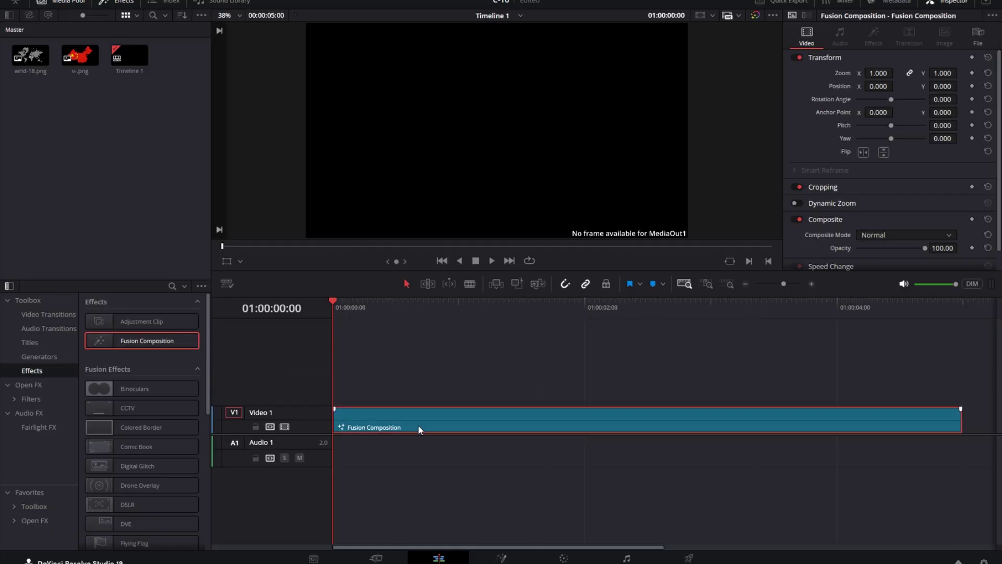
pyautogui.scroll(-5, 428, 424)
pyautogui.moveTo(394, 423); pyautogui.dragTo(467, 425)
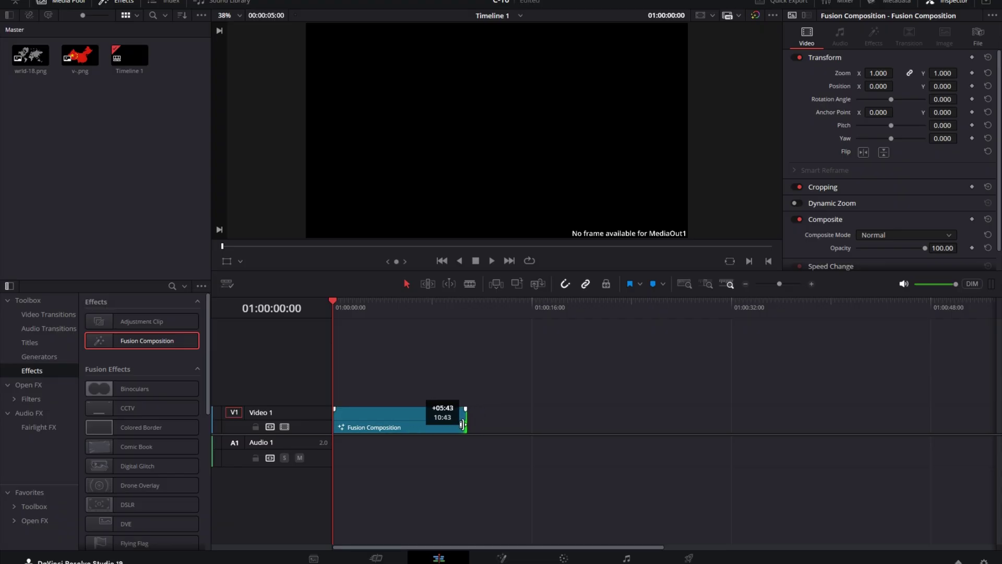
pyautogui.moveTo(467, 425); pyautogui.dragTo(453, 425)
pyautogui.hotkey('shift', 'z')
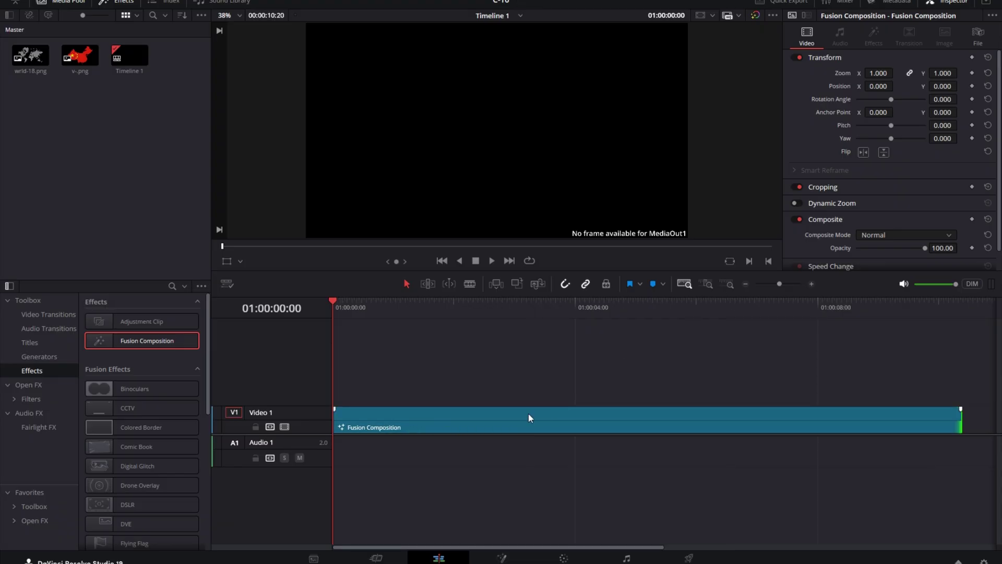
# Open the composition in the Fusion page and move MediaOut1 to the right.
pyautogui.rightClick(528, 413)
pyautogui.click(568, 346)
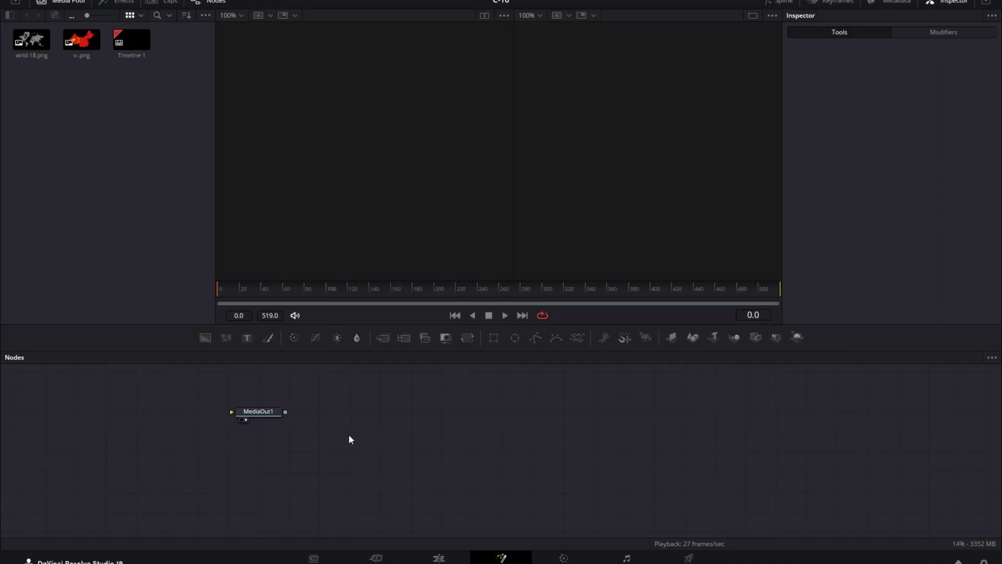
pyautogui.moveTo(259, 416); pyautogui.dragTo(868, 454)
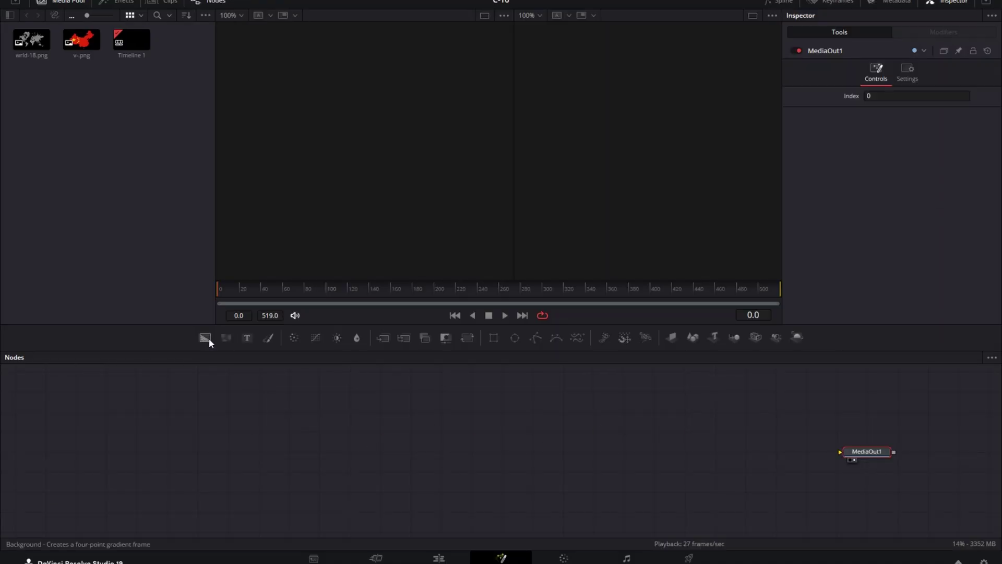
# Add a Background node and set its Type to Four Corner.
pyautogui.moveTo(205, 337)
pyautogui.mouseDown()
pyautogui.moveTo(140, 422)
pyautogui.moveTo(142, 455)
pyautogui.moveTo(380, 373)
pyautogui.moveTo(630, 178)
pyautogui.mouseUp()
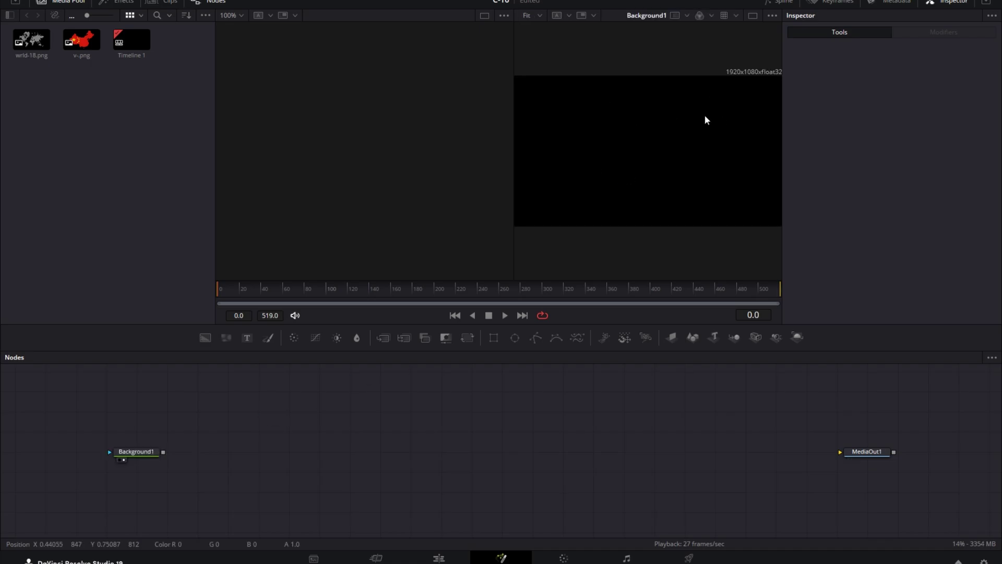
pyautogui.click(135, 454)
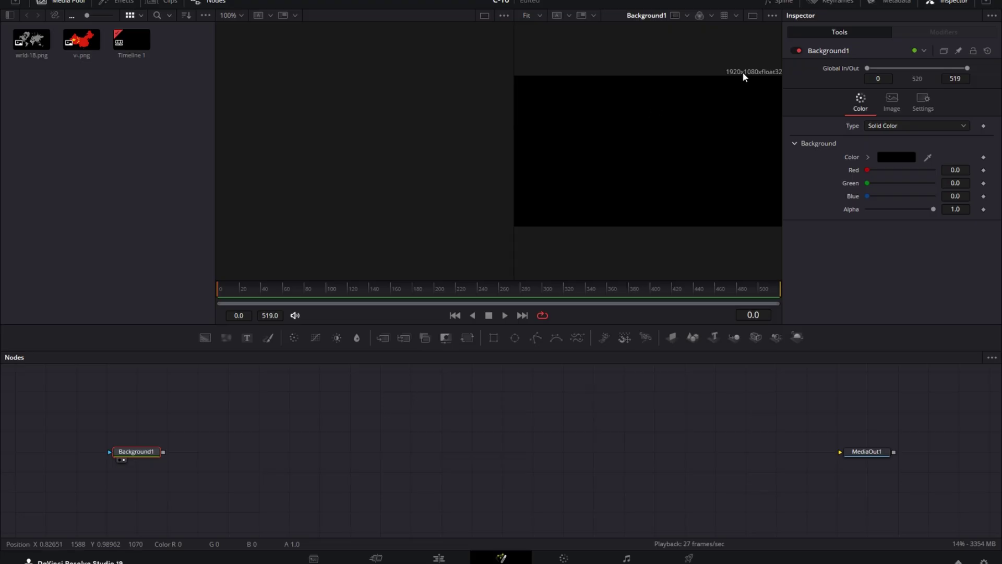
pyautogui.click(890, 127)
pyautogui.click(887, 171)
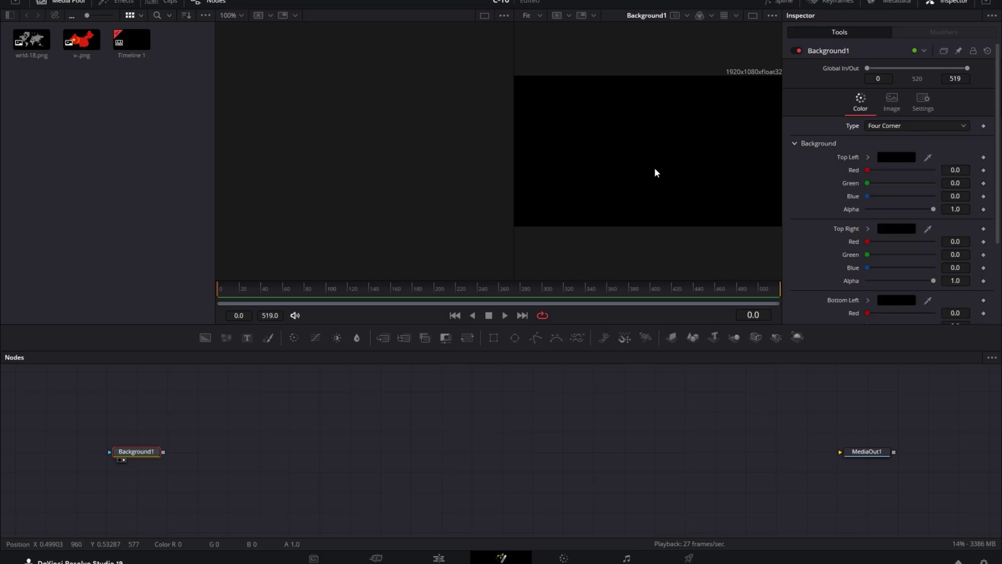
# Pick a dark teal corner colour for Background1 in the Color dialog.
pyautogui.click(888, 156)
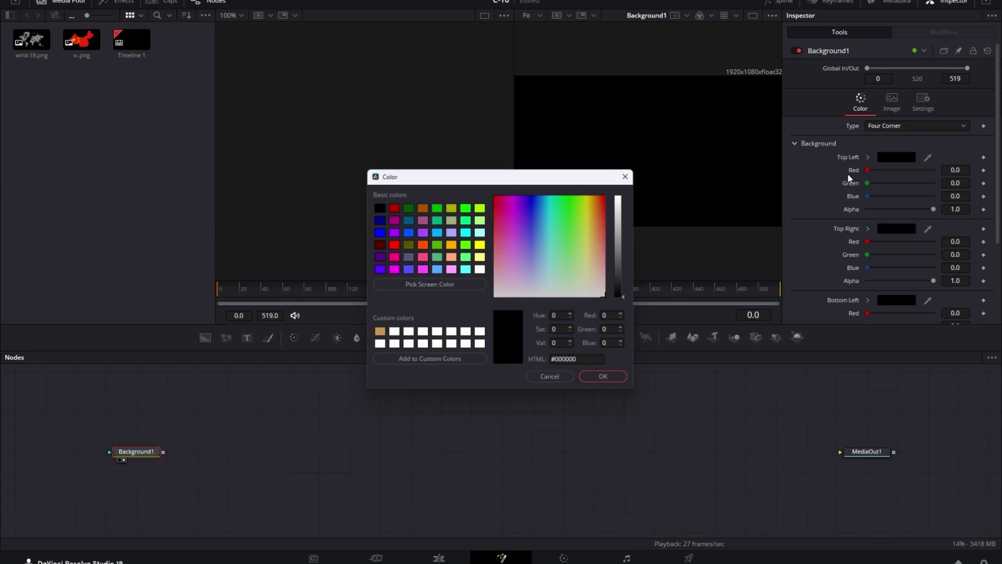
pyautogui.click(409, 222)
pyautogui.moveTo(626, 281); pyautogui.dragTo(626, 290)
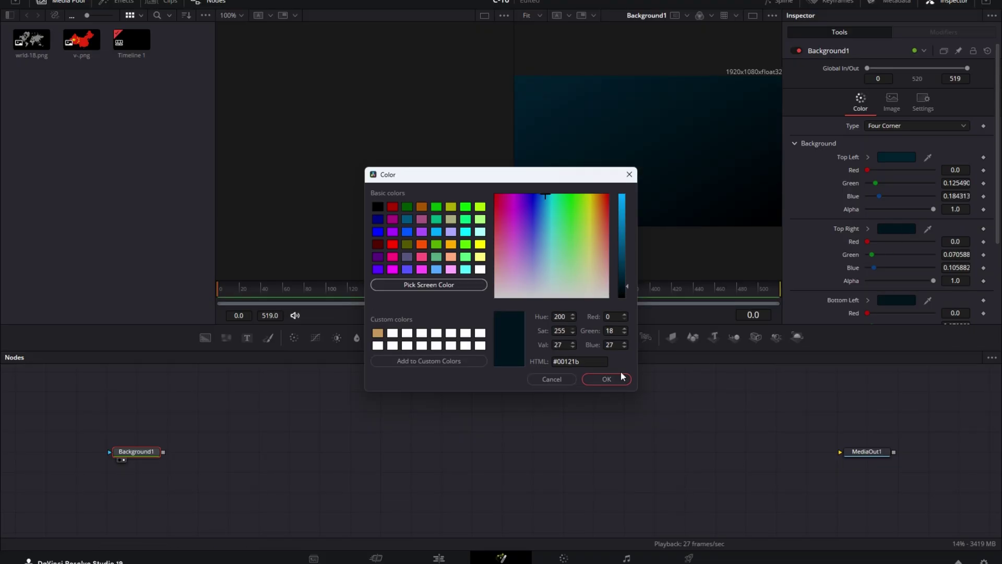
pyautogui.click(607, 379)
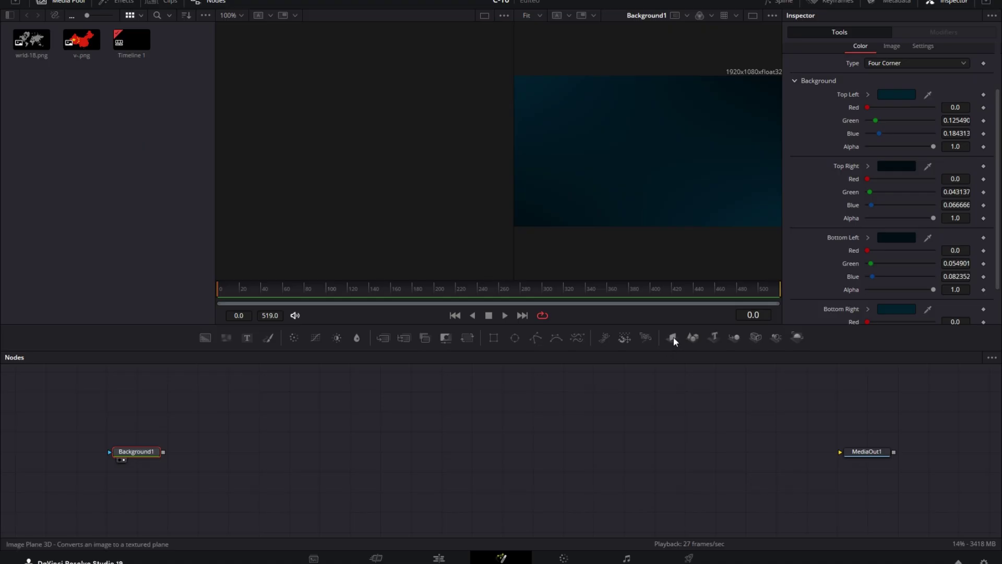
# Wire Background1 through ImagePlane3D1, Merge3D1 and Renderer3D1 into MediaOut1.
pyautogui.moveTo(673, 338); pyautogui.dragTo(257, 452)
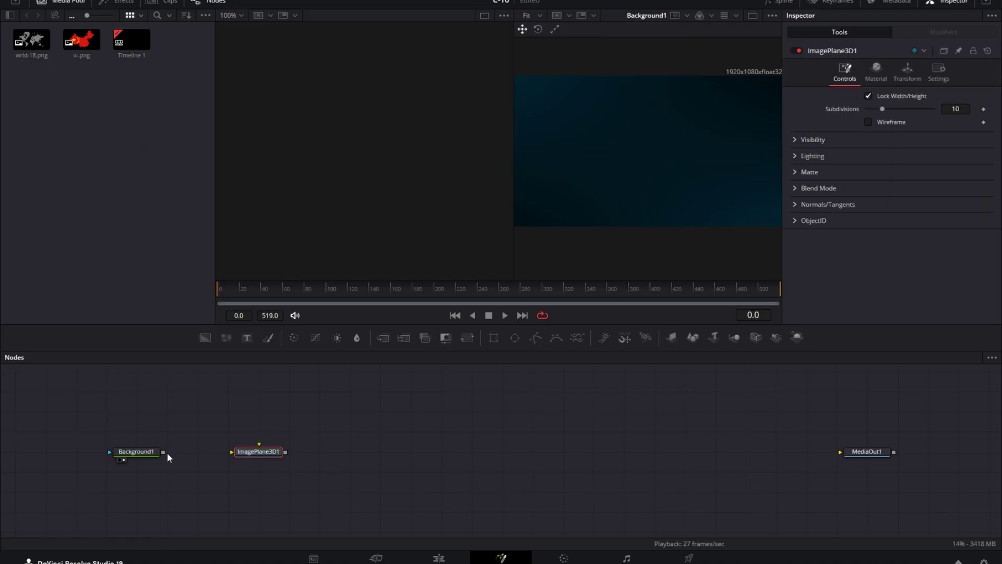
pyautogui.moveTo(165, 452); pyautogui.dragTo(242, 459)
pyautogui.moveTo(736, 339); pyautogui.dragTo(408, 450)
pyautogui.moveTo(286, 452); pyautogui.dragTo(410, 452)
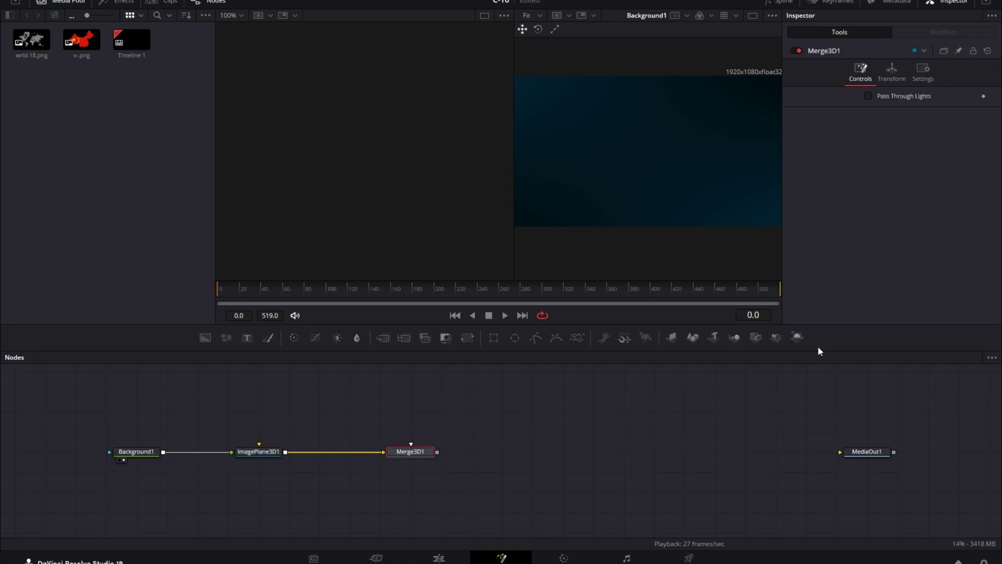
pyautogui.moveTo(796, 337)
pyautogui.mouseDown()
pyautogui.moveTo(582, 445)
pyautogui.moveTo(553, 450)
pyautogui.mouseUp()
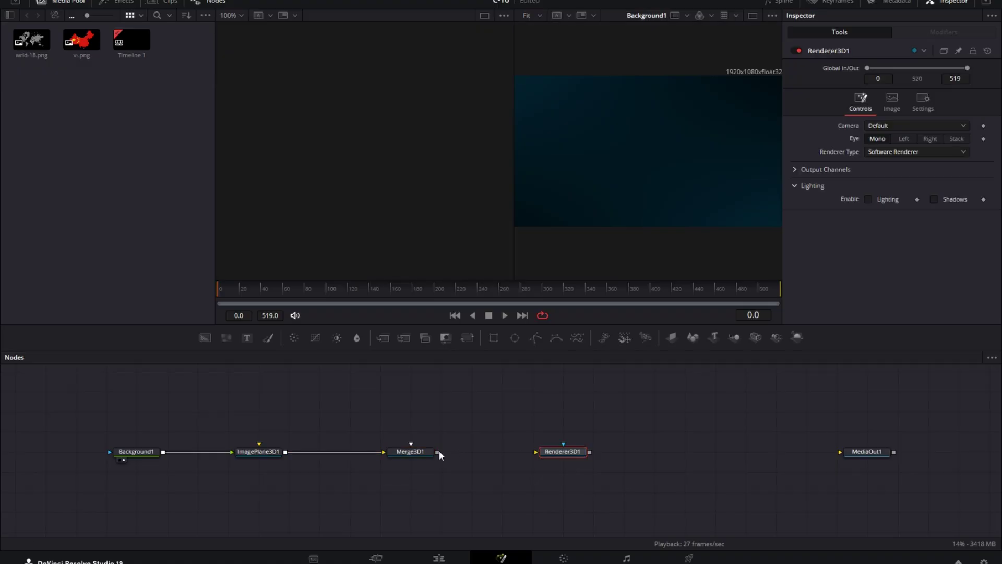
pyautogui.moveTo(438, 452); pyautogui.dragTo(844, 452)
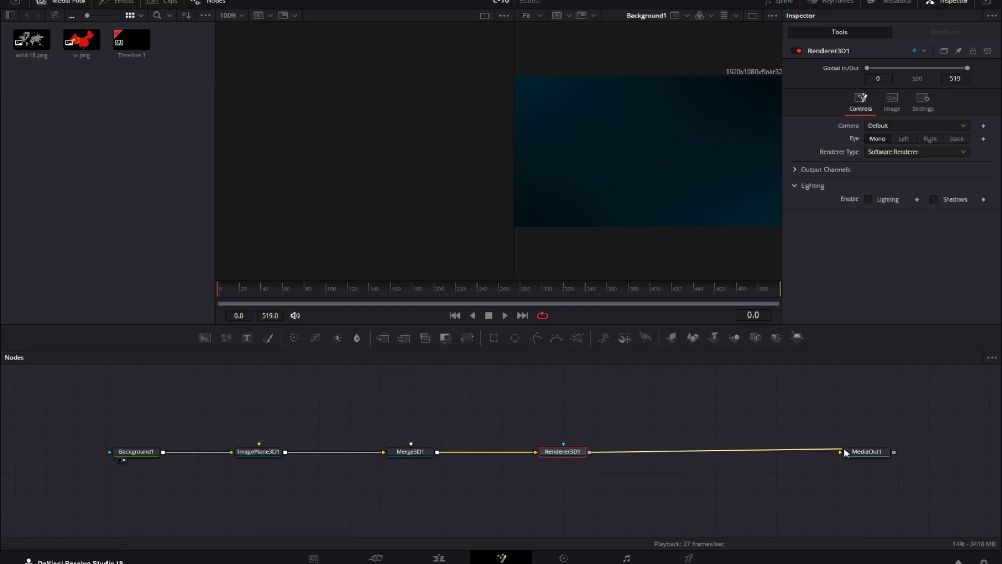
# Load MediaOut1 into the right viewer to preview the small teal plane.
pyautogui.click(847, 452)
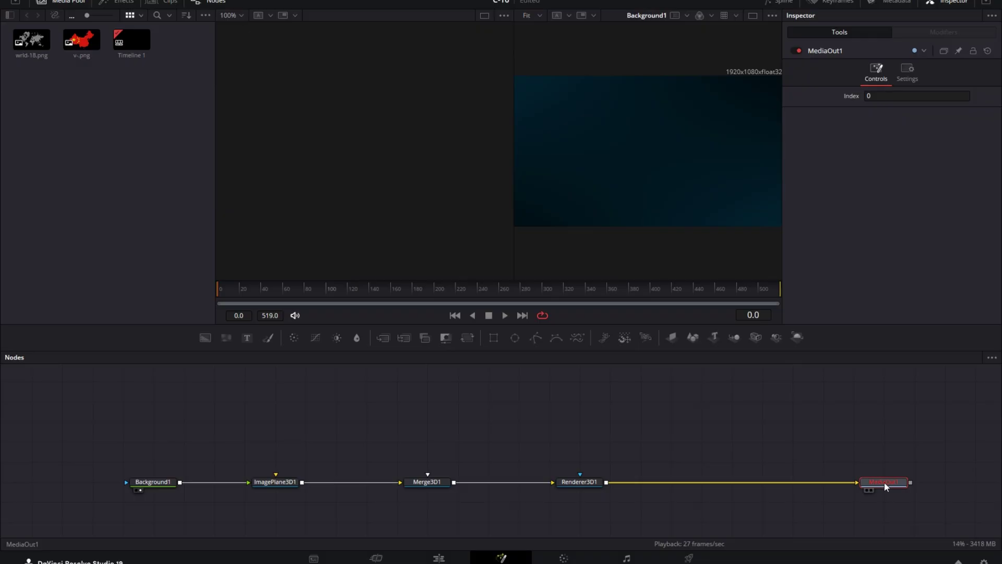
pyautogui.moveTo(884, 481); pyautogui.dragTo(649, 156)
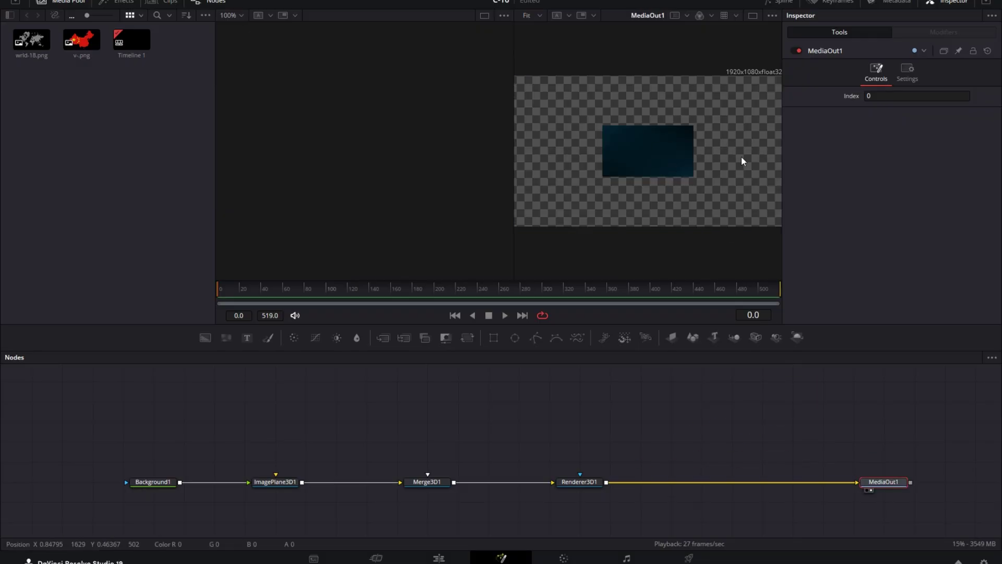
pyautogui.scroll(1, 663, 417)
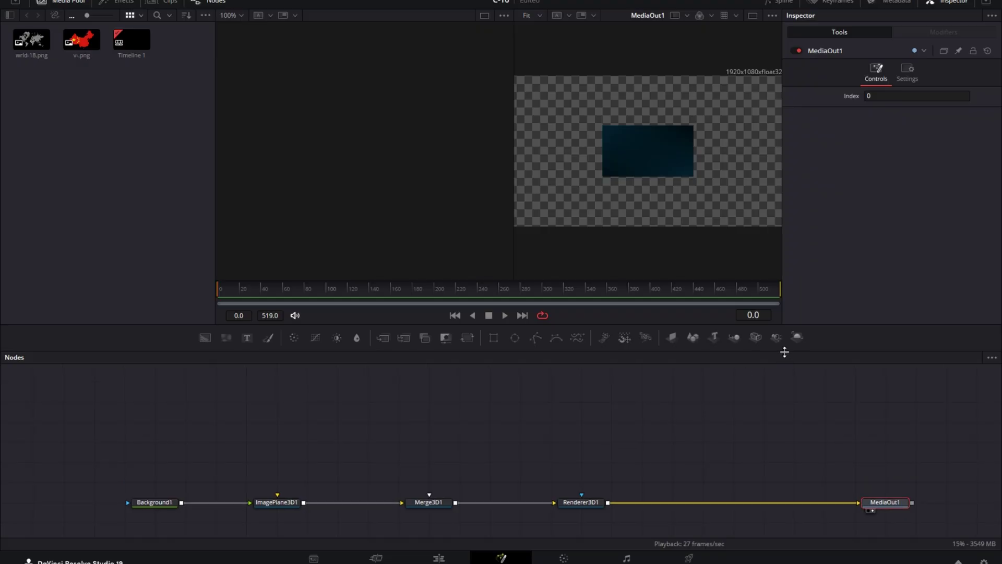
# Add a Camera3D node to Merge3D1 and move it to frame the background plane.
pyautogui.moveTo(759, 340)
pyautogui.mouseDown()
pyautogui.moveTo(442, 433)
pyautogui.moveTo(431, 507)
pyautogui.mouseUp()
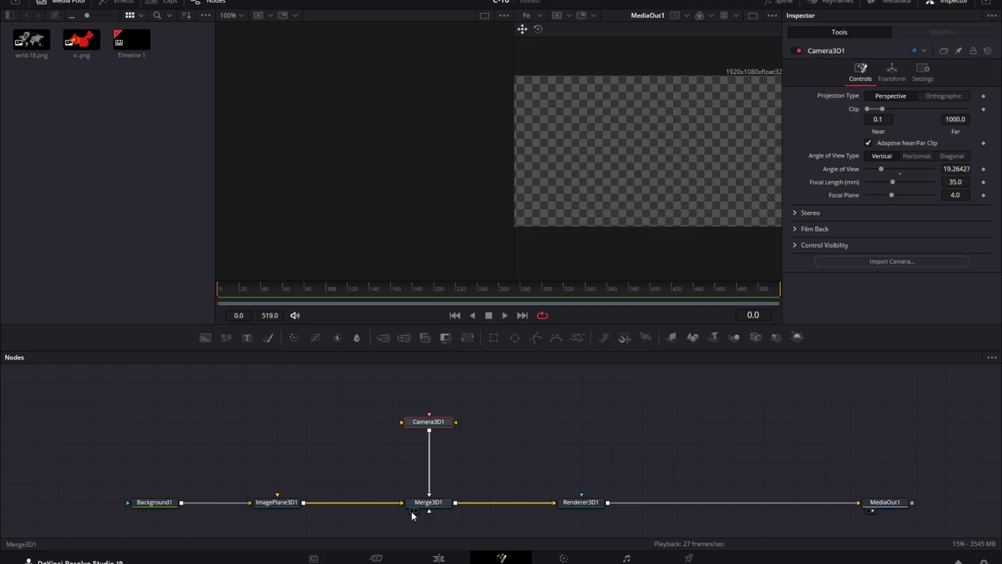
pyautogui.click(412, 510)
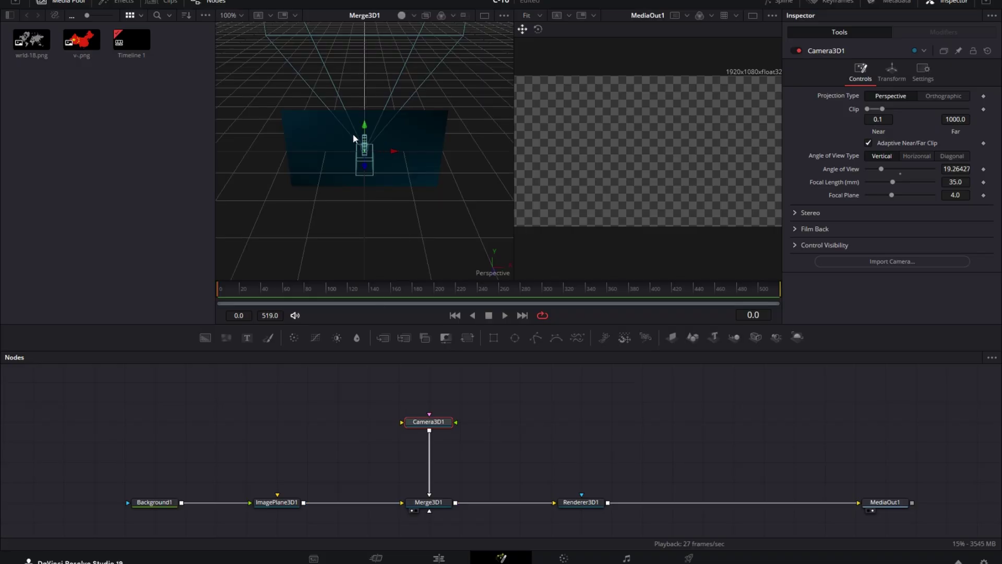
pyautogui.scroll(-2, 379, 160)
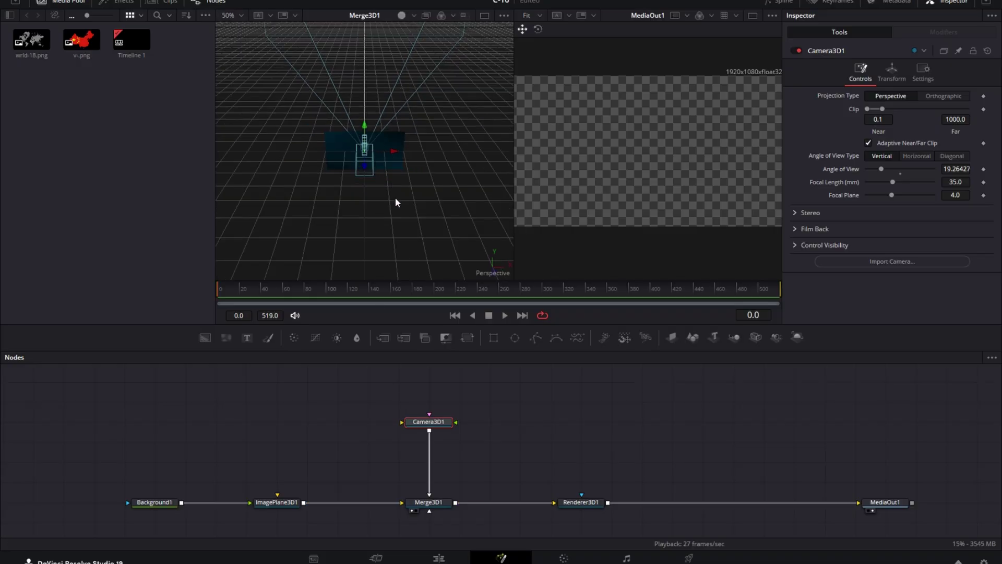
pyautogui.moveTo(394, 196)
pyautogui.mouseDown()
pyautogui.moveTo(320, 167)
pyautogui.moveTo(424, 200)
pyautogui.moveTo(332, 175)
pyautogui.moveTo(369, 200)
pyautogui.moveTo(333, 188)
pyautogui.mouseUp()
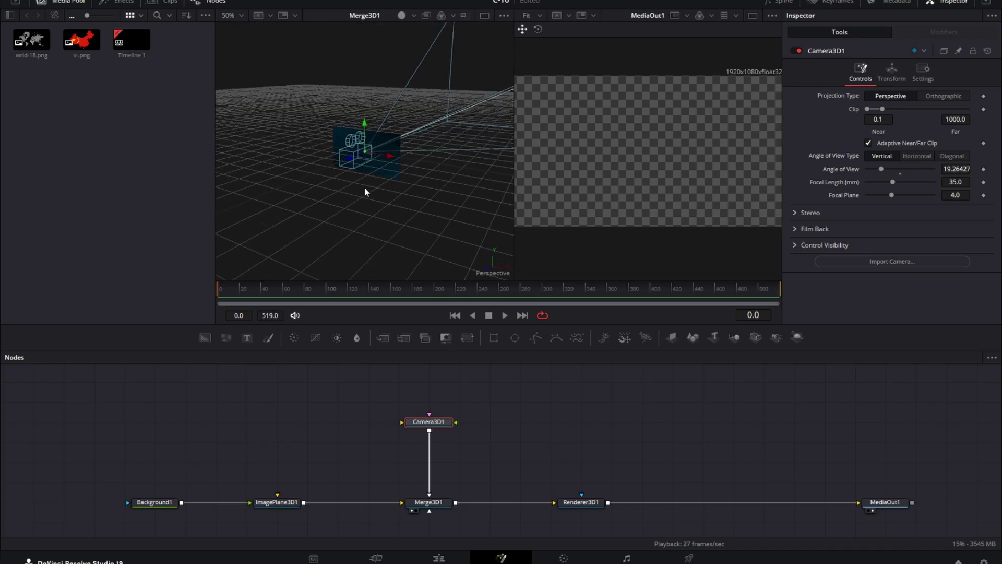
pyautogui.moveTo(392, 198)
pyautogui.mouseDown()
pyautogui.moveTo(374, 206)
pyautogui.moveTo(387, 176)
pyautogui.moveTo(344, 193)
pyautogui.mouseUp()
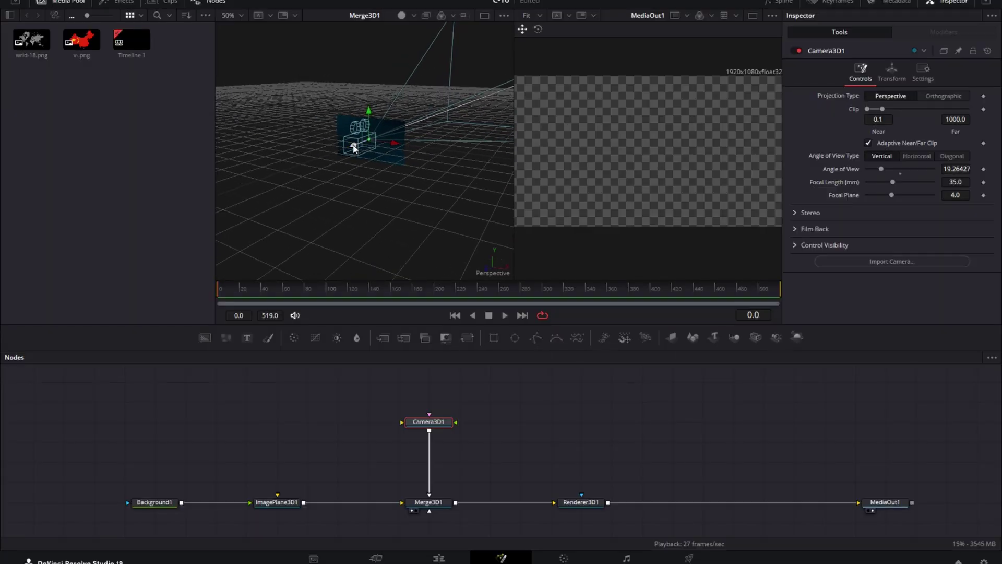
pyautogui.moveTo(355, 151)
pyautogui.mouseDown()
pyautogui.moveTo(151, 215)
pyautogui.moveTo(245, 217)
pyautogui.moveTo(102, 241)
pyautogui.mouseUp()
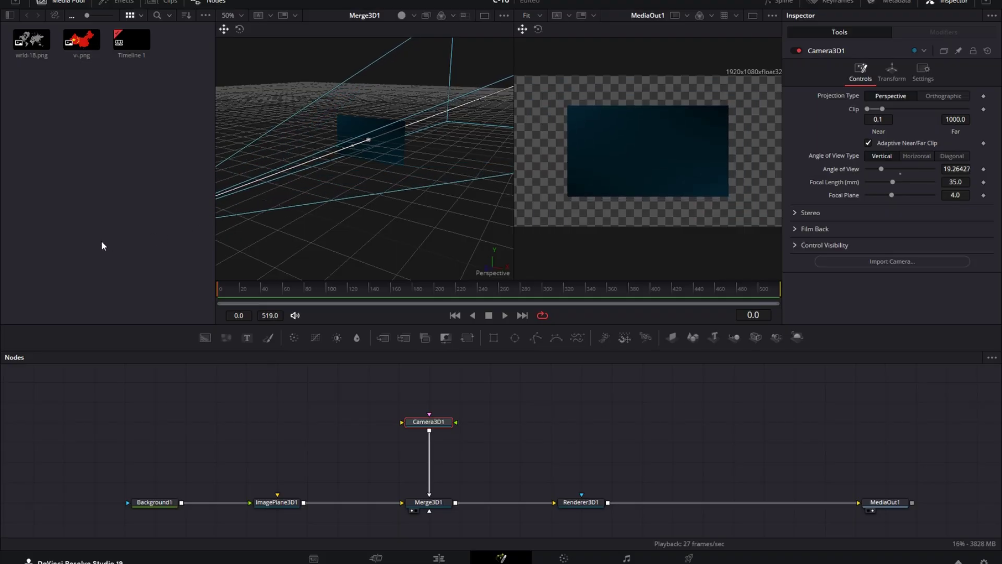
# Set ImagePlane3D1's Transform Scale to 1.665 so it fills the output.
pyautogui.moveTo(269, 502); pyautogui.dragTo(329, 505)
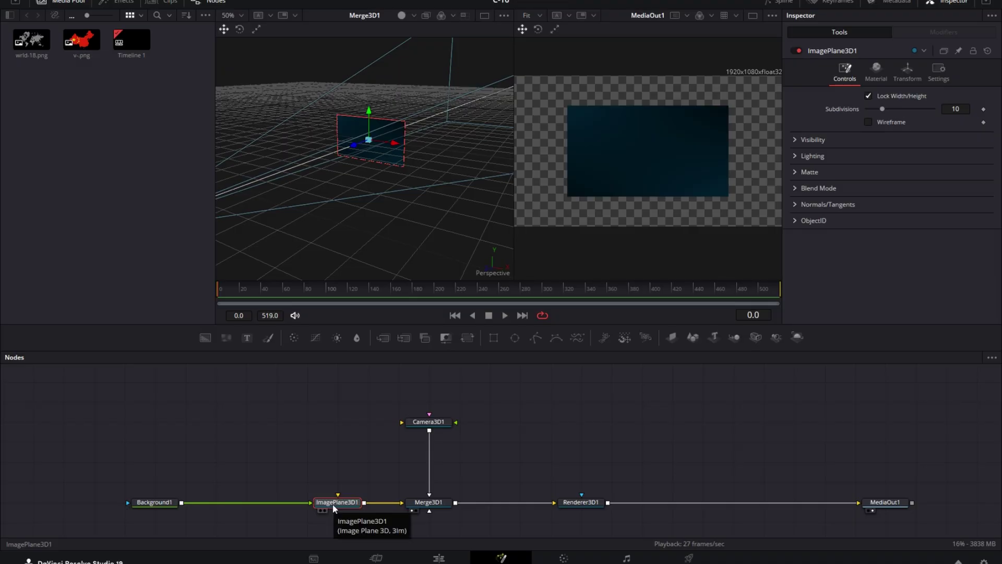
pyautogui.click(910, 80)
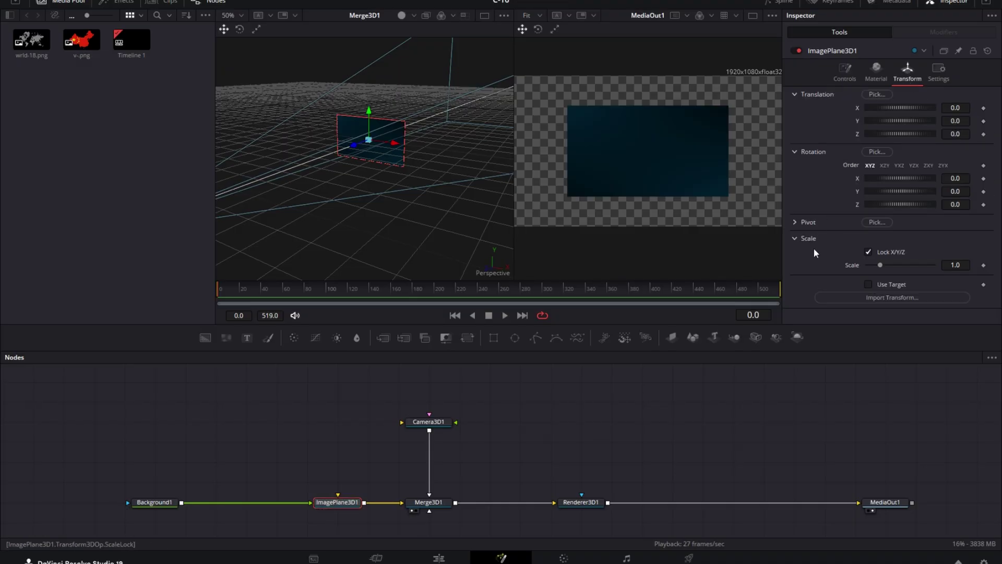
pyautogui.moveTo(960, 264)
pyautogui.mouseDown()
pyautogui.moveTo(948, 257)
pyautogui.moveTo(965, 268)
pyautogui.mouseUp()
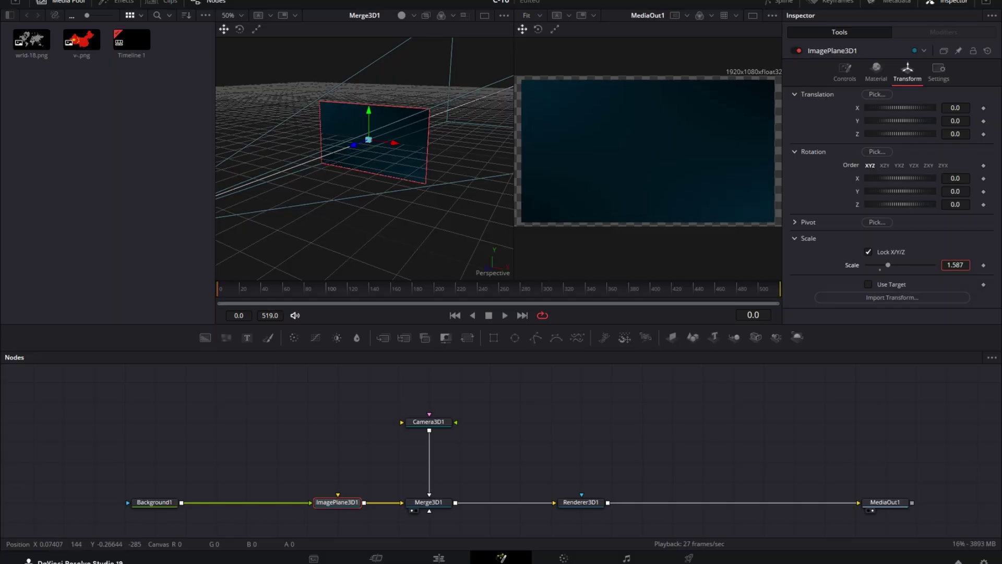
# Spread Camera3D1, Merge3D1 and Renderer3D1 out to the right to make room.
pyautogui.moveTo(404, 399)
pyautogui.mouseDown()
pyautogui.moveTo(598, 532)
pyautogui.moveTo(773, 508)
pyautogui.mouseUp()
pyautogui.click(772, 507)
pyautogui.moveTo(338, 502); pyautogui.dragTo(459, 502)
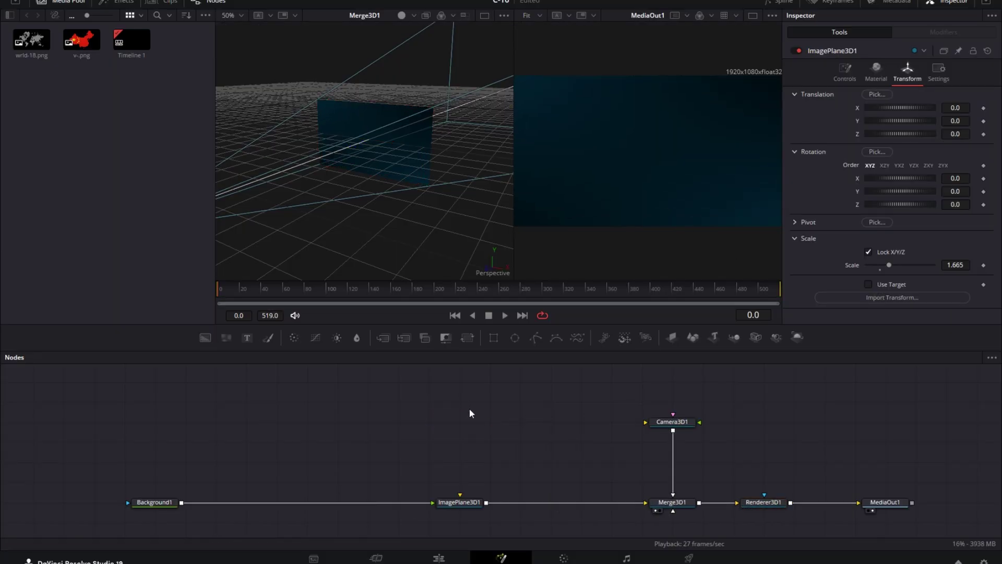
# Add wrld-18.png as a node and rename it WORLDMAP.
pyautogui.moveTo(31, 40); pyautogui.dragTo(160, 485)
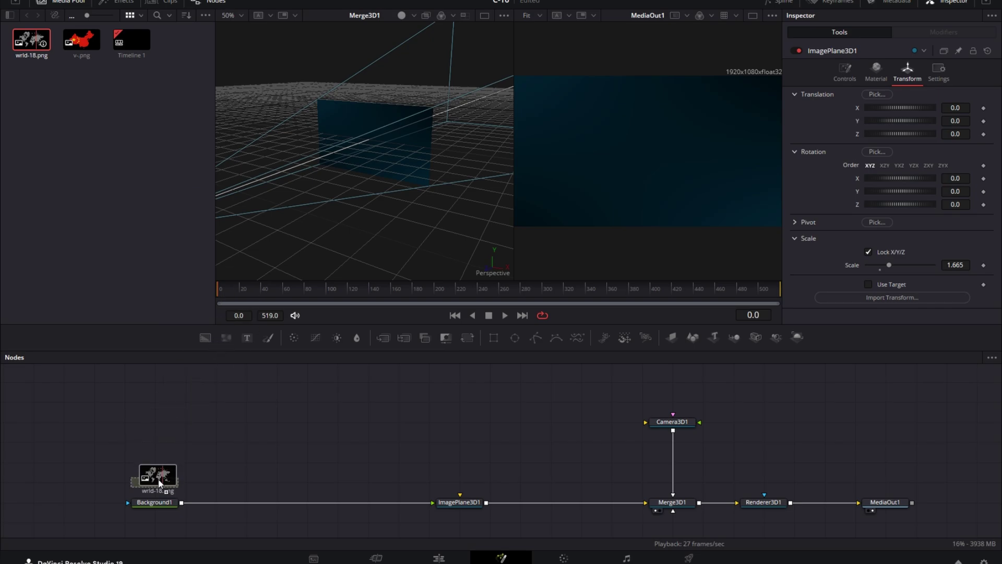
pyautogui.press('F2')
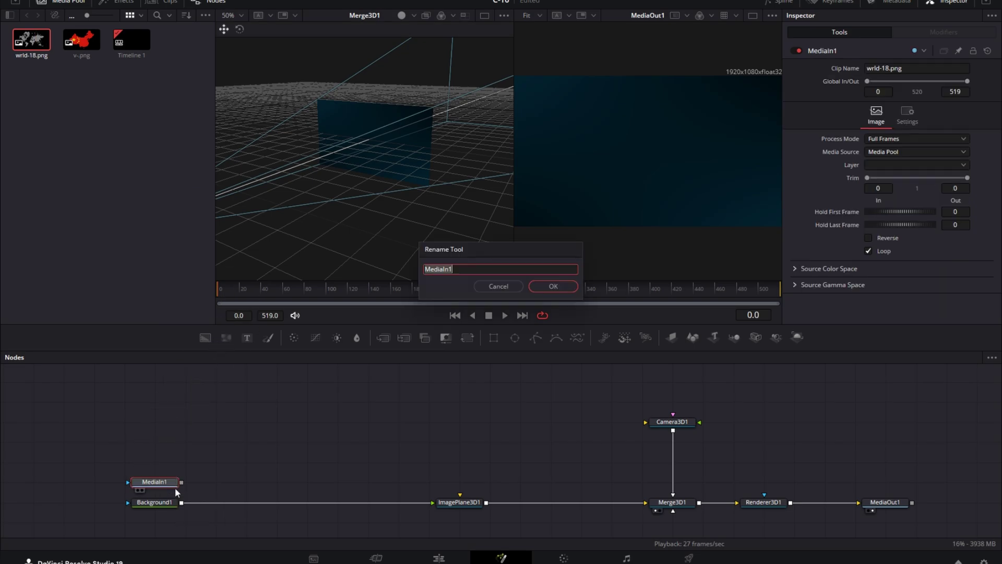
pyautogui.write('WORL')
pyautogui.press('BackSpace')
pyautogui.press('BackSpace')
pyautogui.write('MAP')
pyautogui.press('Return')
# Feed WORLDMAP through a new ImagePlane3D2 into Merge3D1 at Translation Z 0.13; add v-.png as a node.
pyautogui.moveTo(671, 337); pyautogui.dragTo(467, 480)
pyautogui.moveTo(181, 482)
pyautogui.mouseDown()
pyautogui.moveTo(433, 482)
pyautogui.moveTo(662, 504)
pyautogui.mouseUp()
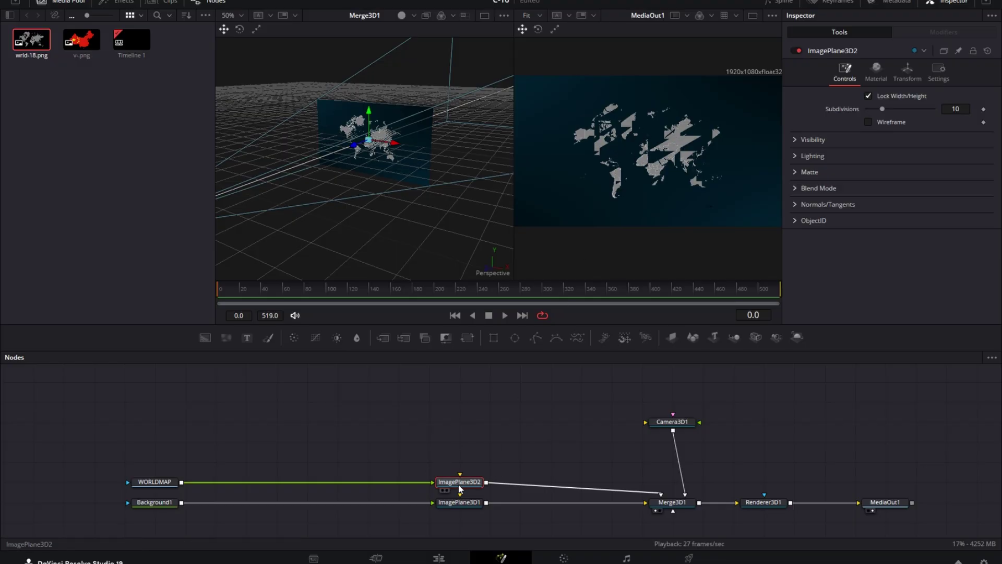
pyautogui.click(907, 72)
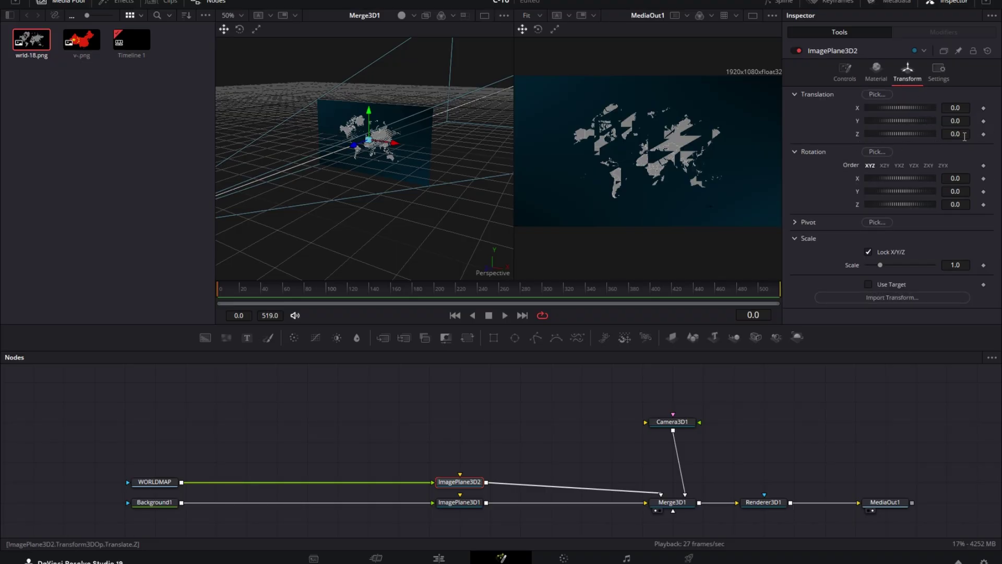
pyautogui.moveTo(964, 137); pyautogui.dragTo(971, 136)
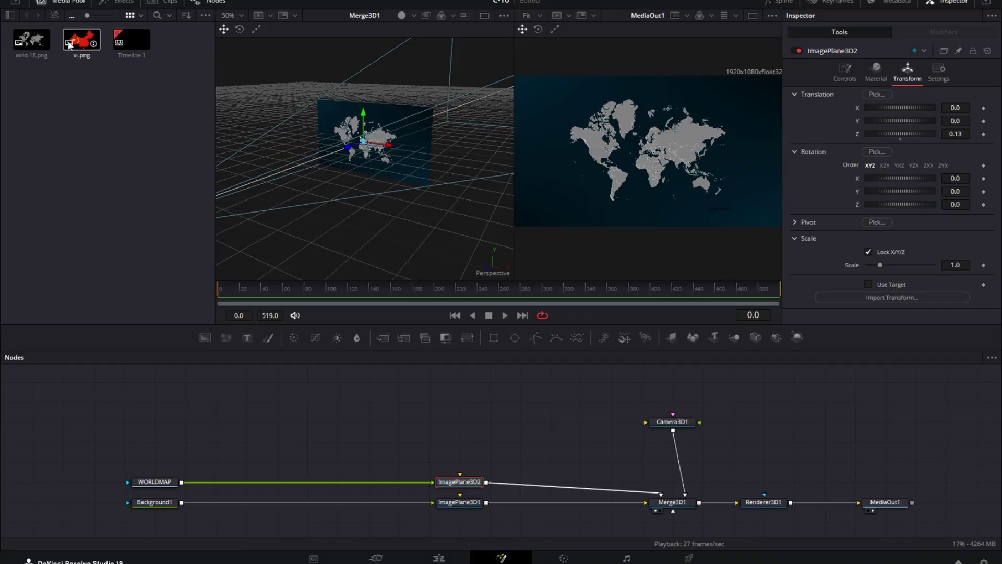
pyautogui.moveTo(81, 39)
pyautogui.mouseDown()
pyautogui.moveTo(224, 421)
pyautogui.moveTo(215, 426)
pyautogui.mouseUp()
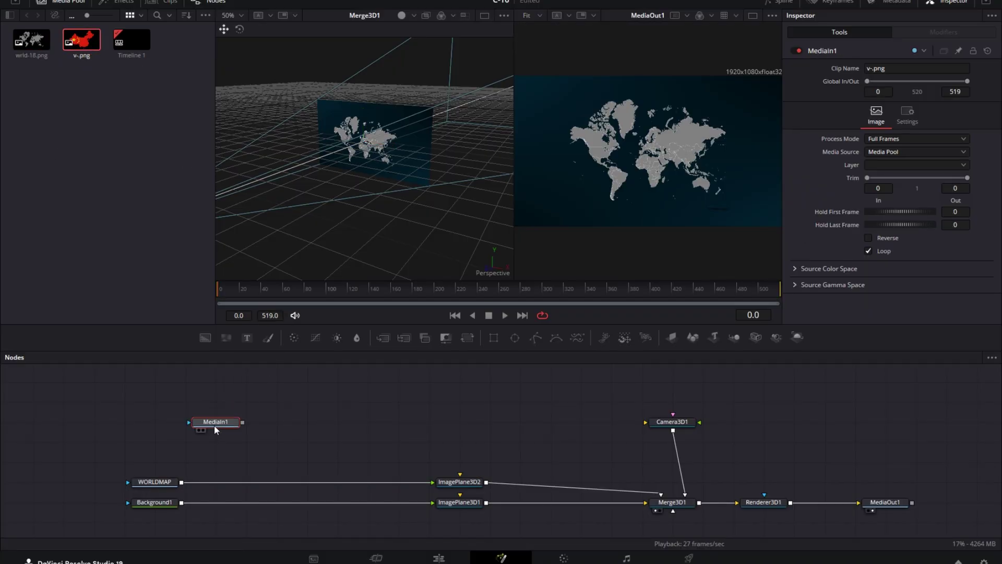
# Rename the v-.png flag node to CHINA.
pyautogui.press('F2')
pyautogui.write('CHINA')
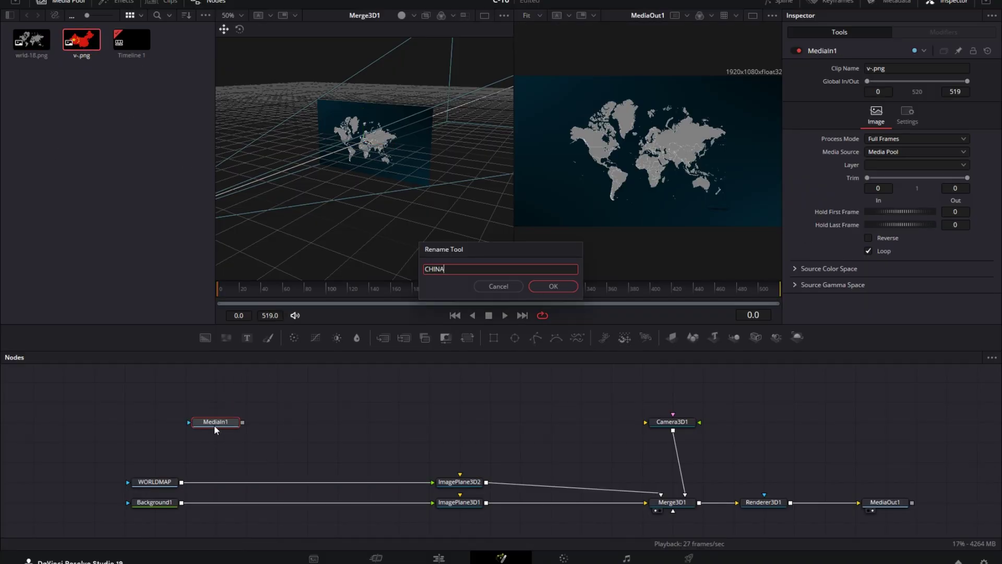
pyautogui.press('Return')
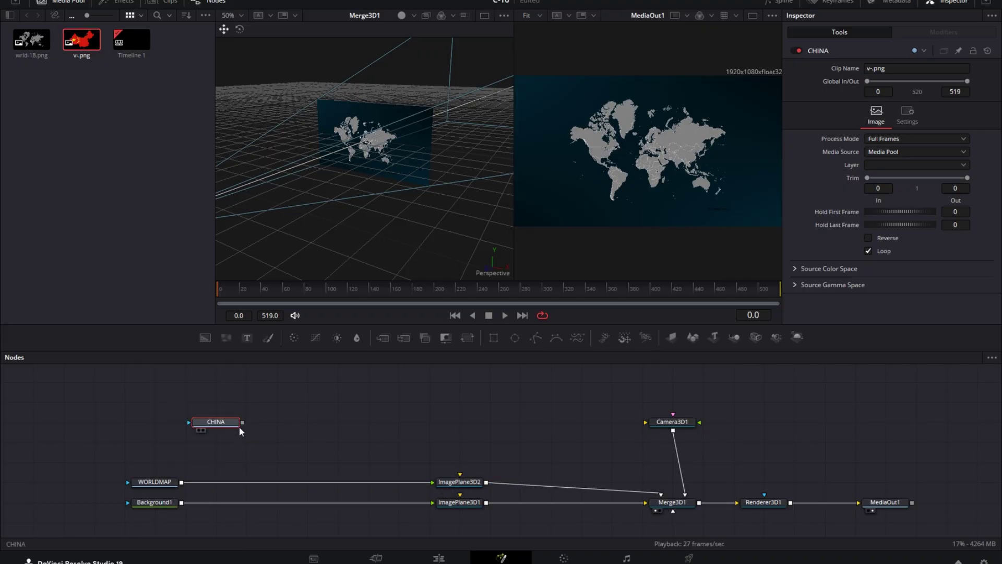
# Insert a Transform node on the link between CHINA and Merge1.
pyautogui.moveTo(239, 427)
pyautogui.mouseDown()
pyautogui.moveTo(268, 424)
pyautogui.moveTo(182, 485)
pyautogui.mouseUp()
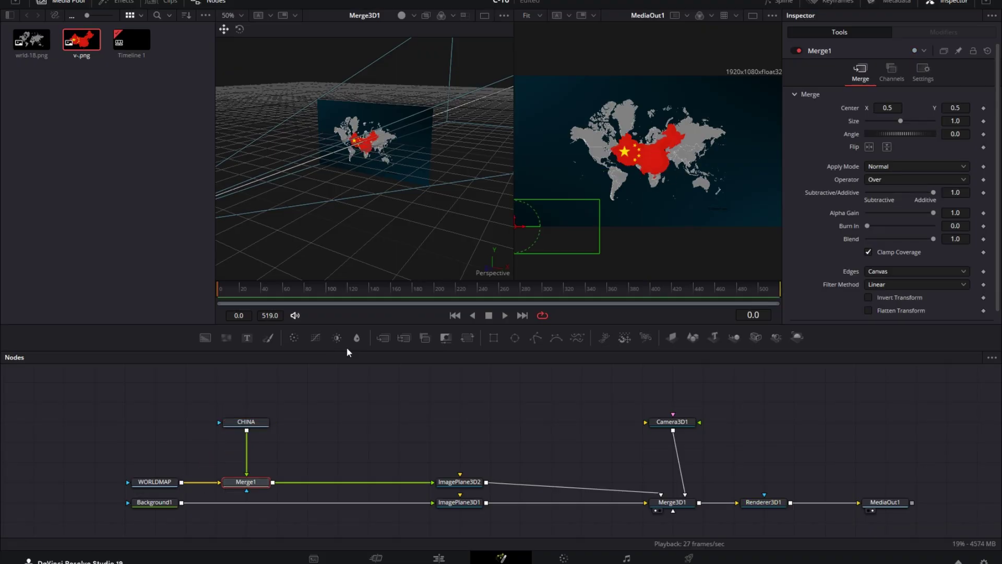
pyautogui.click(256, 424)
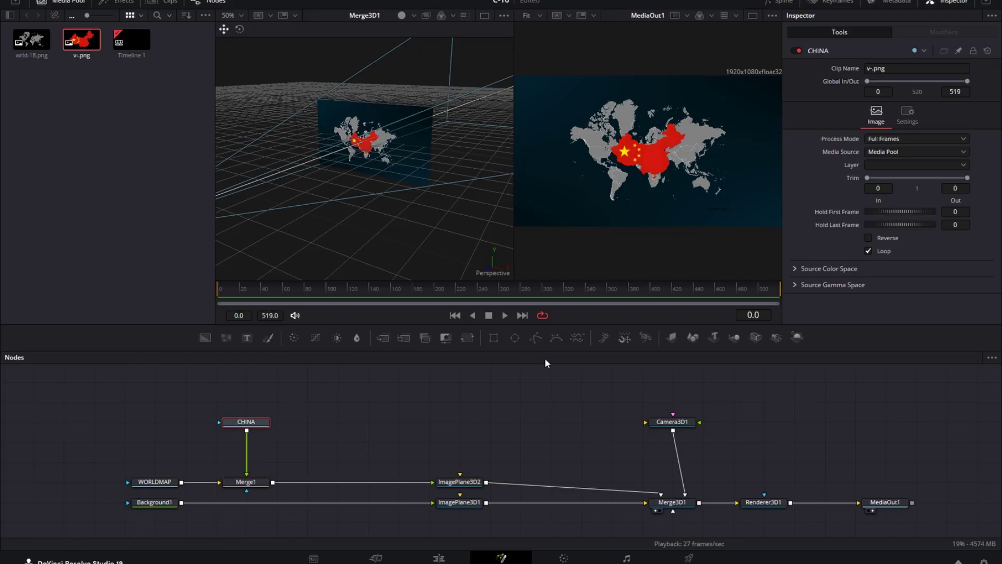
pyautogui.moveTo(466, 339); pyautogui.dragTo(309, 413)
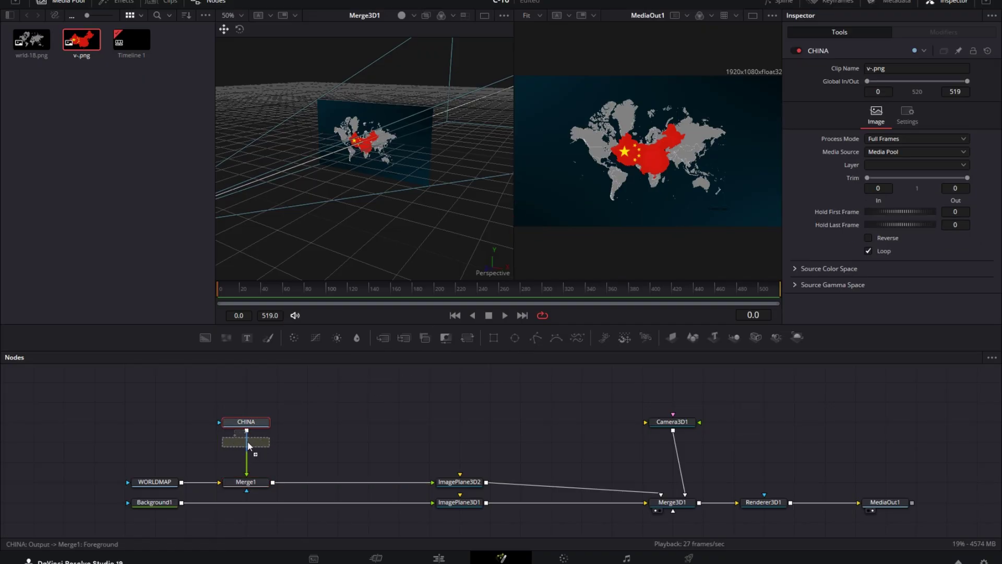
pyautogui.moveTo(252, 444); pyautogui.dragTo(249, 443)
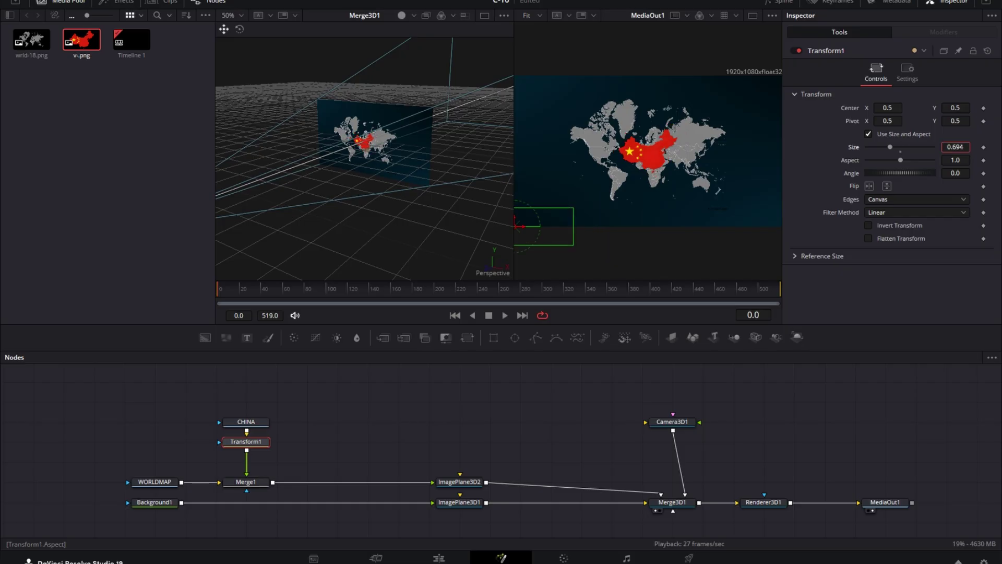
# Shrink the flag overlay to size 0.351 and move Camera3D1 in close toward China.
pyautogui.moveTo(964, 146); pyautogui.dragTo(942, 147)
pyautogui.moveTo(894, 108); pyautogui.dragTo(976, 109)
pyautogui.click(673, 422)
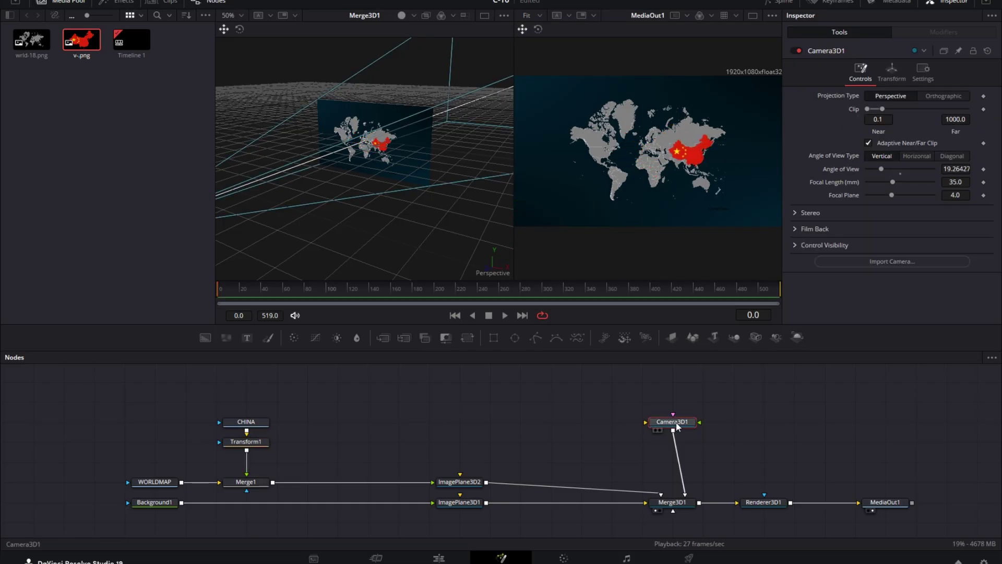
pyautogui.click(892, 72)
pyautogui.moveTo(956, 134)
pyautogui.mouseDown()
pyautogui.moveTo(966, 133)
pyautogui.moveTo(958, 119)
pyautogui.moveTo(987, 108)
pyautogui.mouseUp()
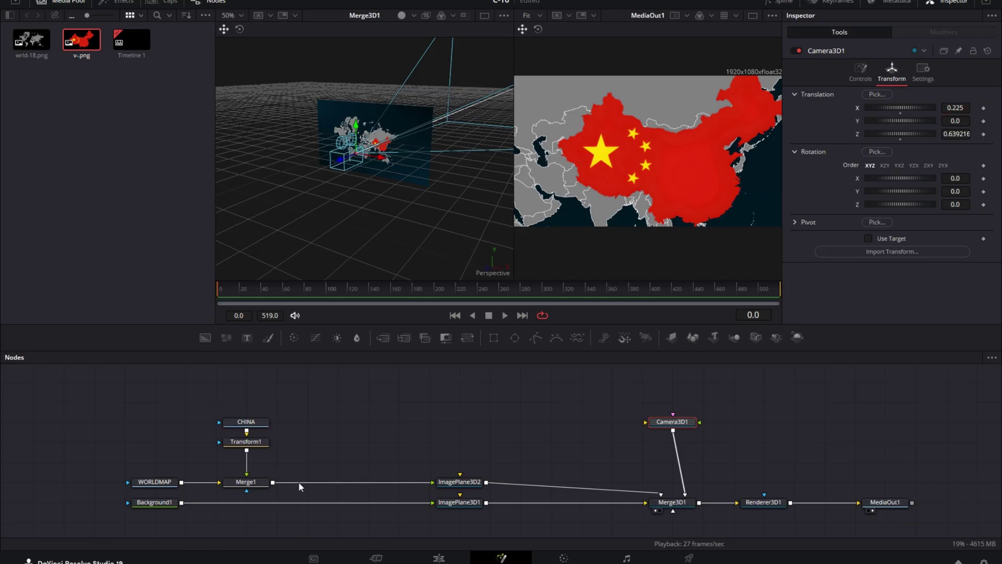
# Nudge Transform1's Center to about 0.875, 0.463 so the flag sits over China.
pyautogui.click(246, 441)
pyautogui.moveTo(887, 107)
pyautogui.mouseDown()
pyautogui.moveTo(947, 108)
pyautogui.moveTo(895, 108)
pyautogui.mouseUp()
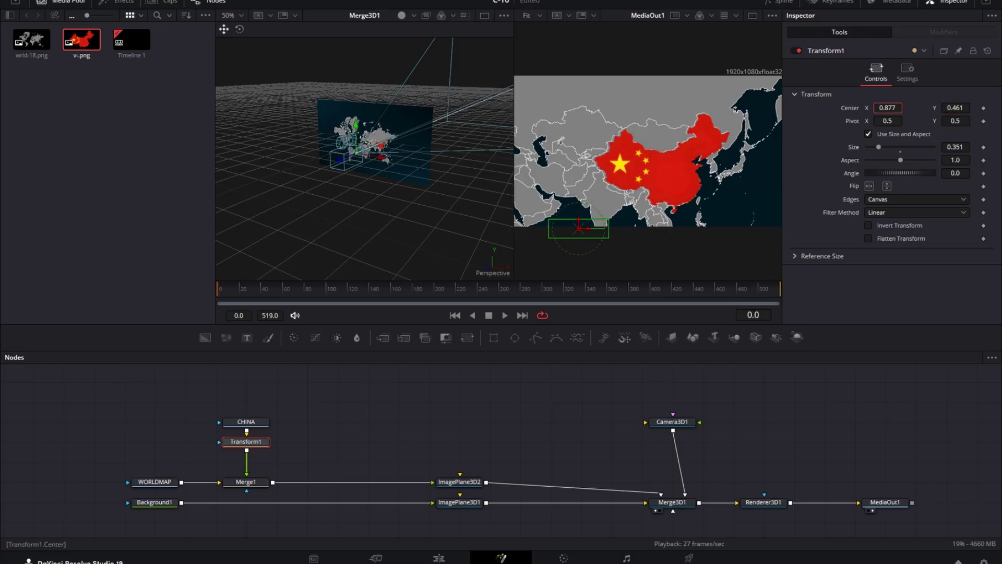
pyautogui.moveTo(893, 107); pyautogui.dragTo(892, 108)
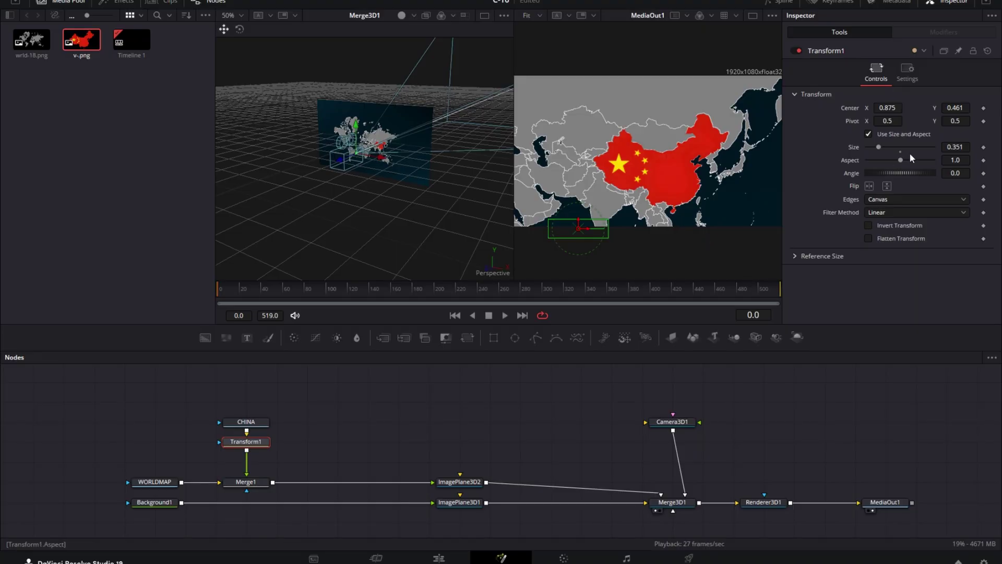
pyautogui.moveTo(961, 109); pyautogui.dragTo(962, 108)
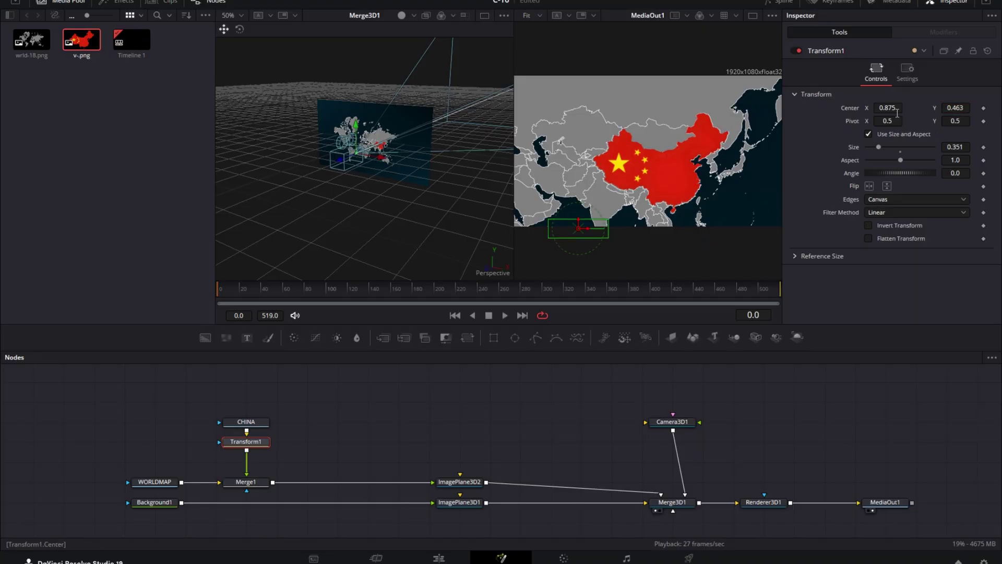
pyautogui.moveTo(897, 113); pyautogui.dragTo(899, 113)
pyautogui.click(659, 158)
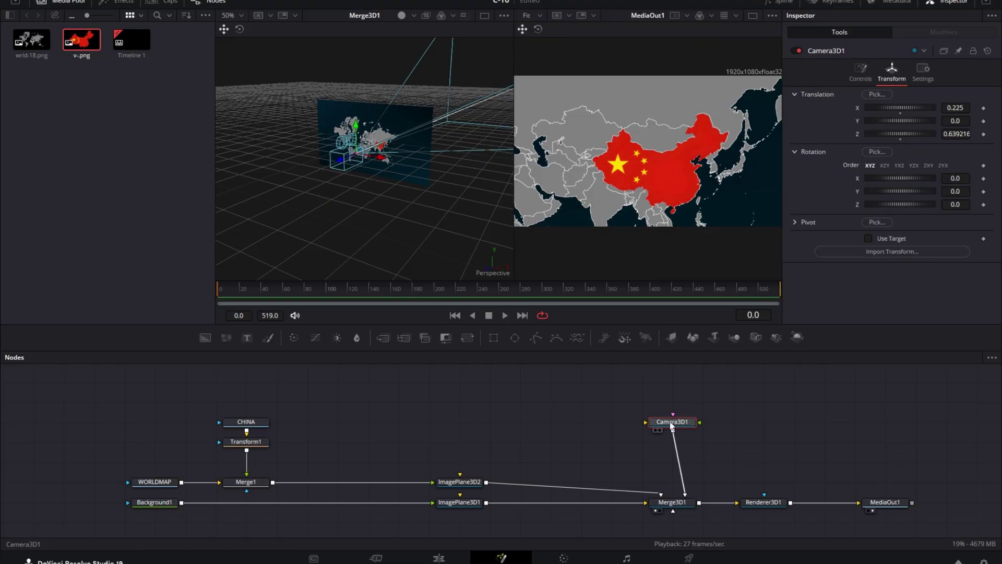
# Keyframe Camera3D1's translation and rotation at the starting frame.
pyautogui.moveTo(672, 425); pyautogui.dragTo(702, 425)
pyautogui.scroll(10, 966, 134)
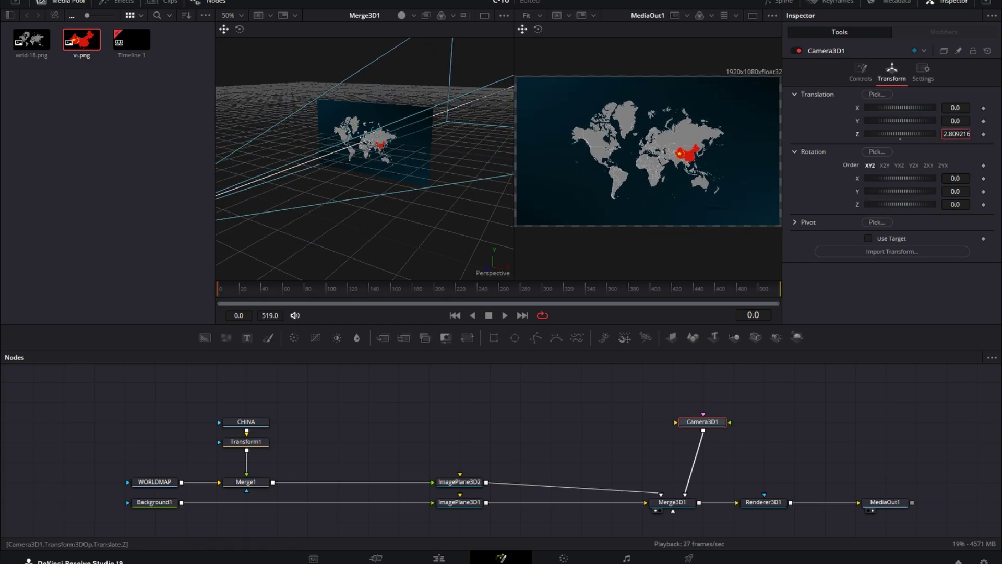
pyautogui.scroll(-5, 951, 134)
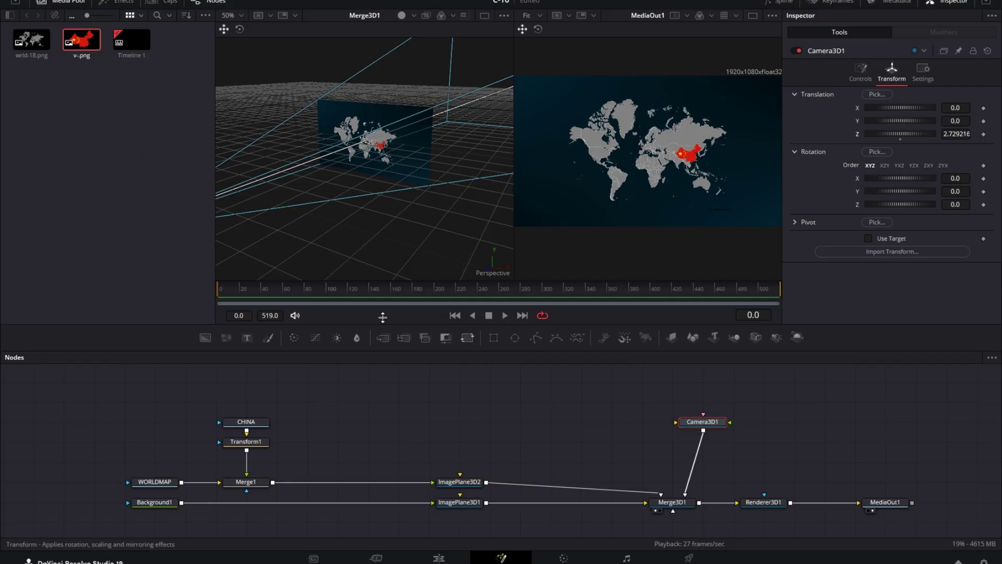
pyautogui.click(238, 298)
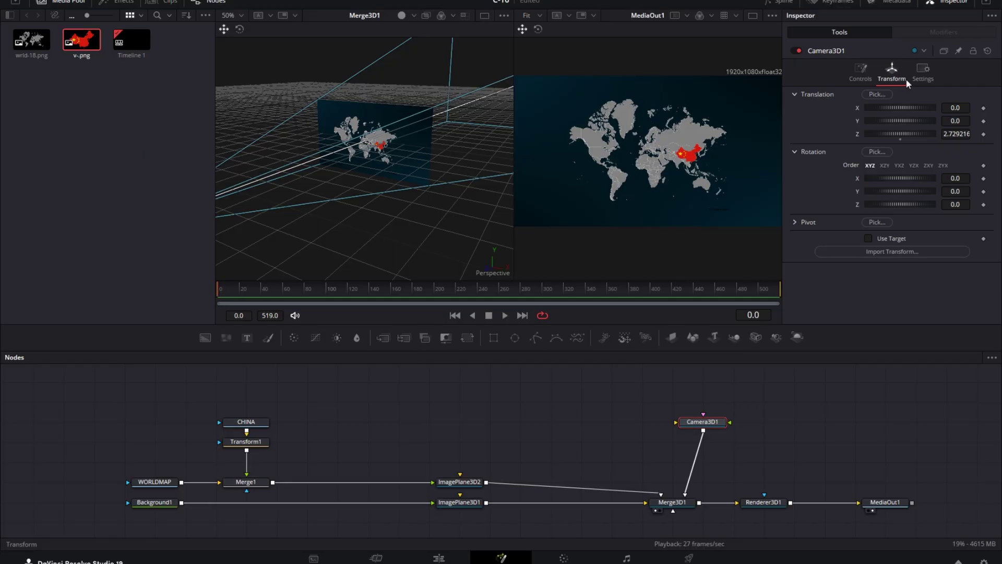
pyautogui.click(983, 109)
pyautogui.click(983, 178)
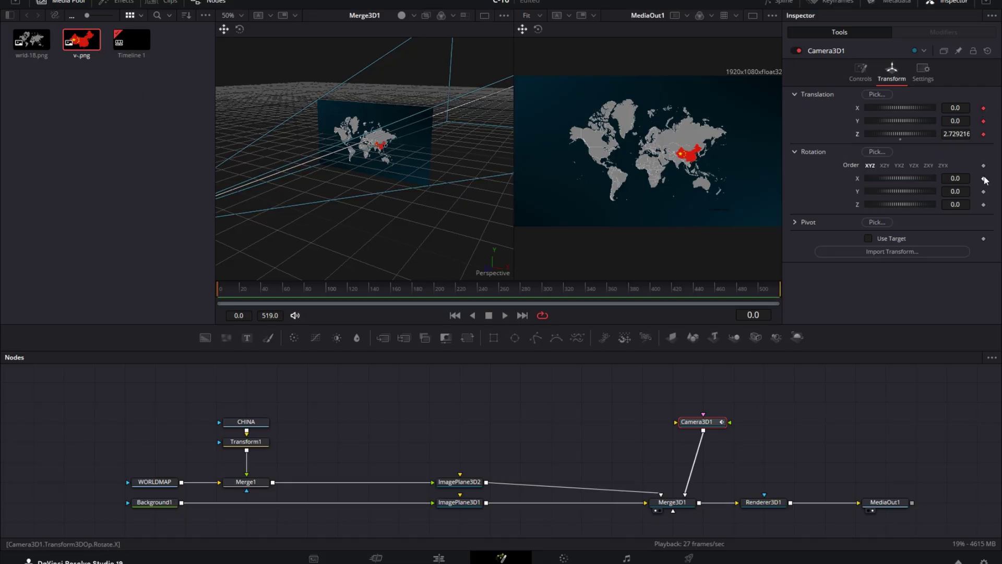
pyautogui.click(983, 204)
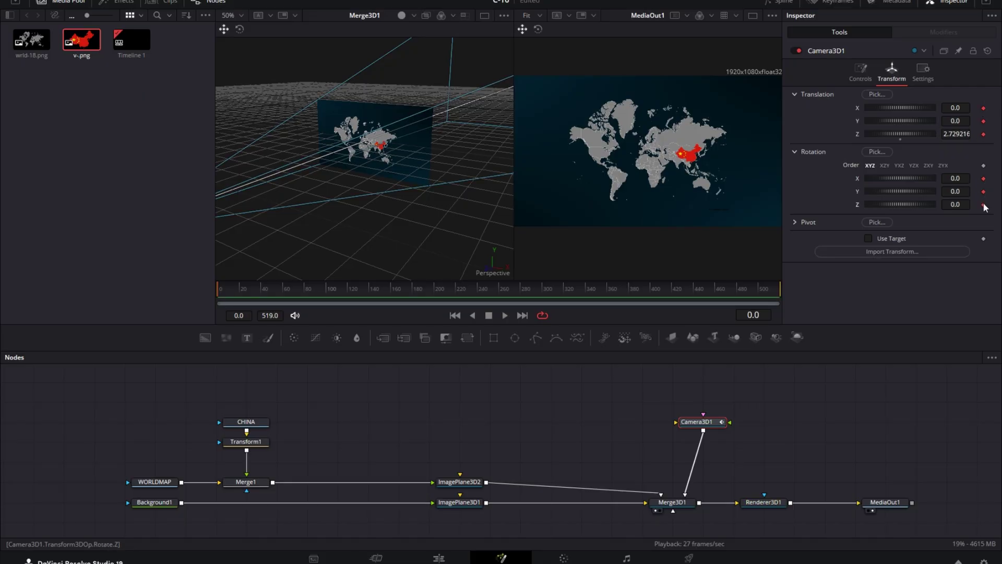
# Enable Use Target on Camera3D1 and keyframe the target's X, Y and Z.
pyautogui.click(869, 239)
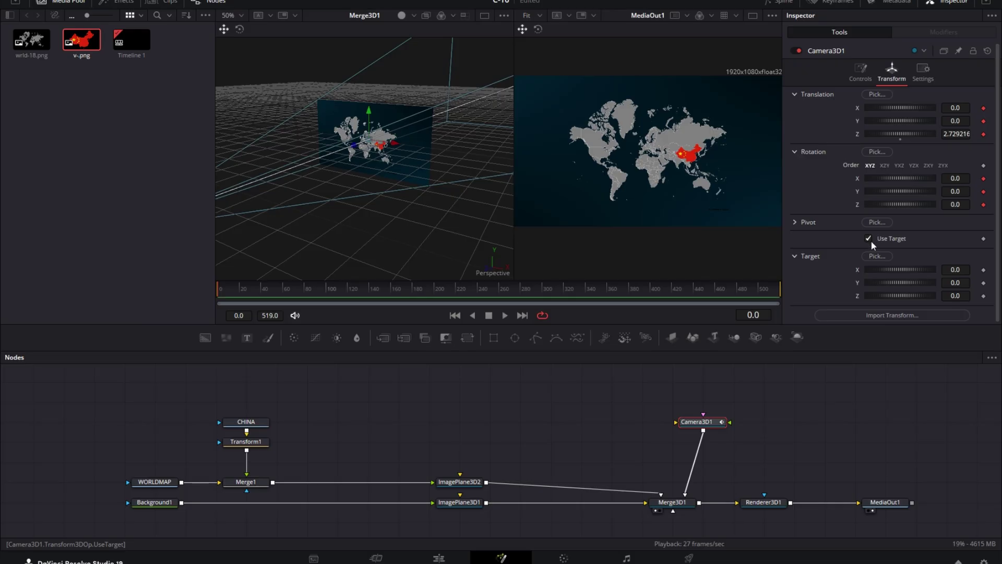
pyautogui.click(984, 270)
pyautogui.click(983, 282)
pyautogui.click(983, 296)
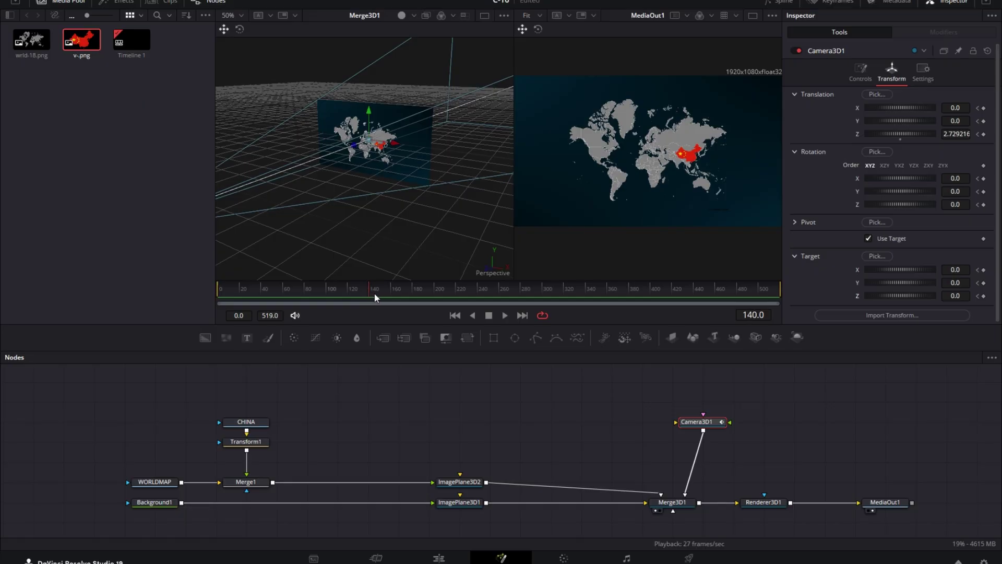
# Keyframe Camera3D1's X, Y, Z translation and rotation at frame 140.
pyautogui.click(983, 107)
pyautogui.click(983, 121)
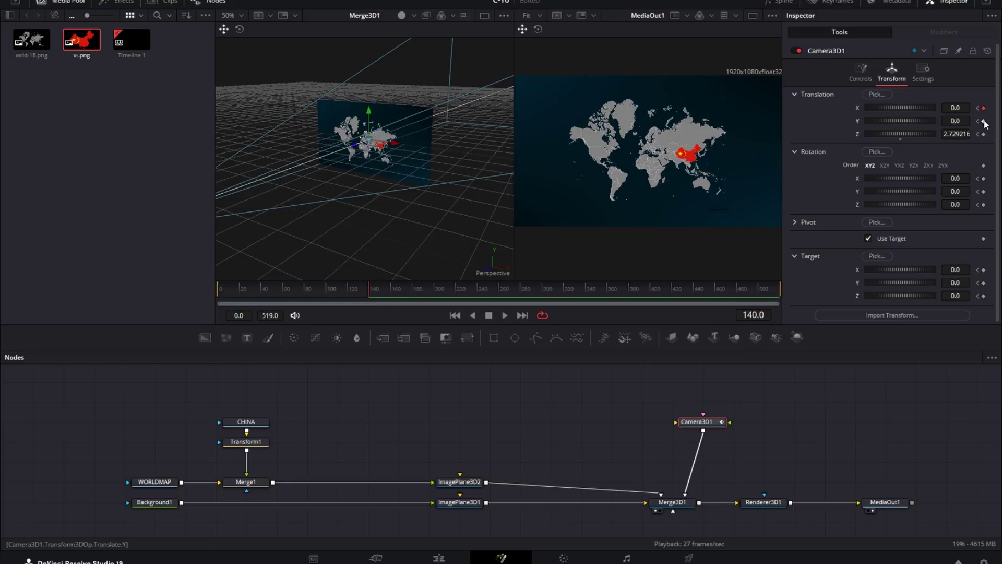
pyautogui.click(983, 134)
pyautogui.click(984, 178)
pyautogui.click(983, 191)
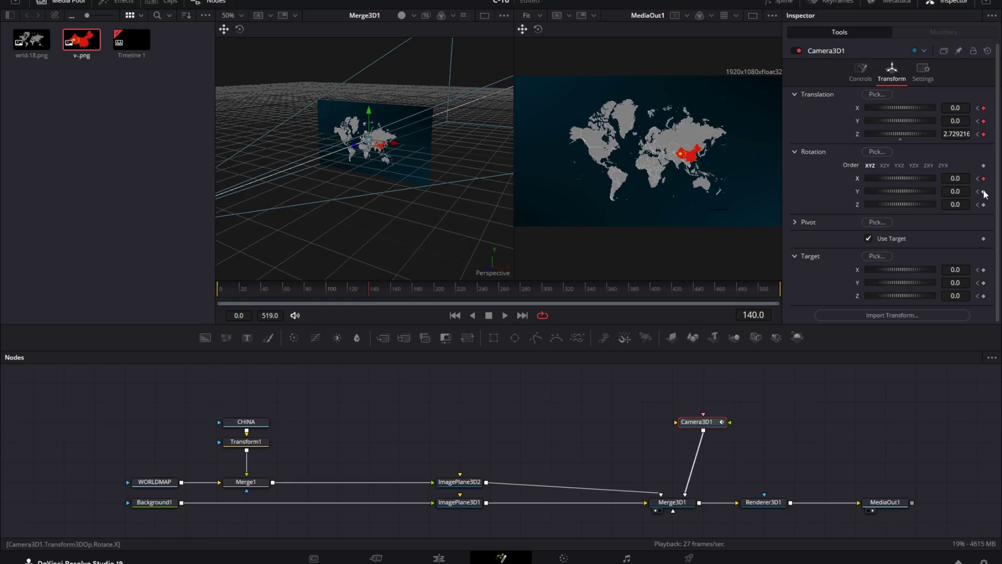
pyautogui.click(983, 204)
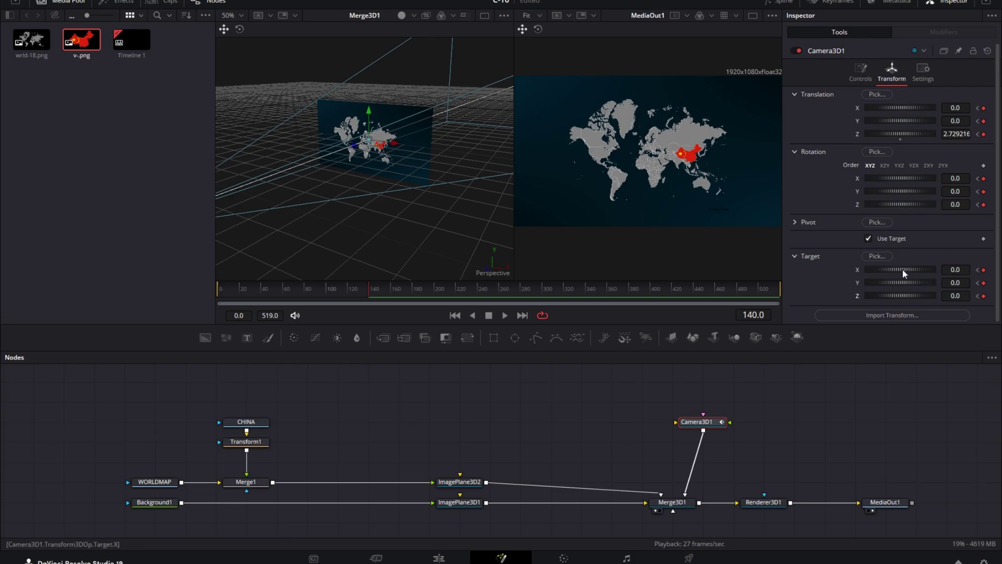
pyautogui.scroll(2, 376, 127)
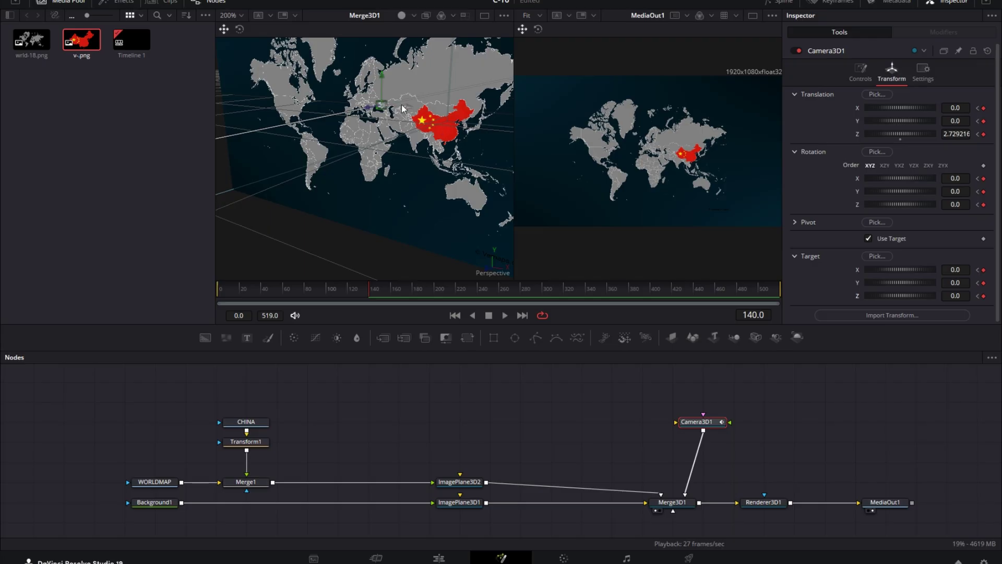
# Aim the camera target at China, push the camera closer, and keyframe X and Y at frame 519.
pyautogui.moveTo(408, 107)
pyautogui.mouseDown()
pyautogui.moveTo(456, 111)
pyautogui.moveTo(443, 94)
pyautogui.mouseUp()
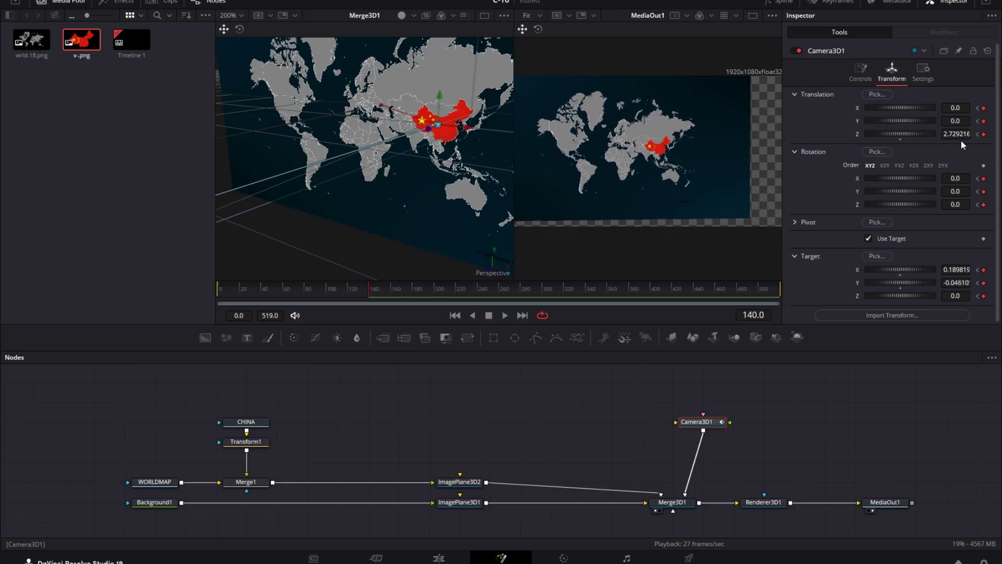
pyautogui.moveTo(960, 134)
pyautogui.mouseDown()
pyautogui.moveTo(940, 134)
pyautogui.moveTo(965, 107)
pyautogui.moveTo(957, 121)
pyautogui.moveTo(940, 107)
pyautogui.moveTo(948, 134)
pyautogui.moveTo(961, 107)
pyautogui.moveTo(948, 133)
pyautogui.mouseUp()
pyautogui.moveTo(955, 178); pyautogui.dragTo(920, 191)
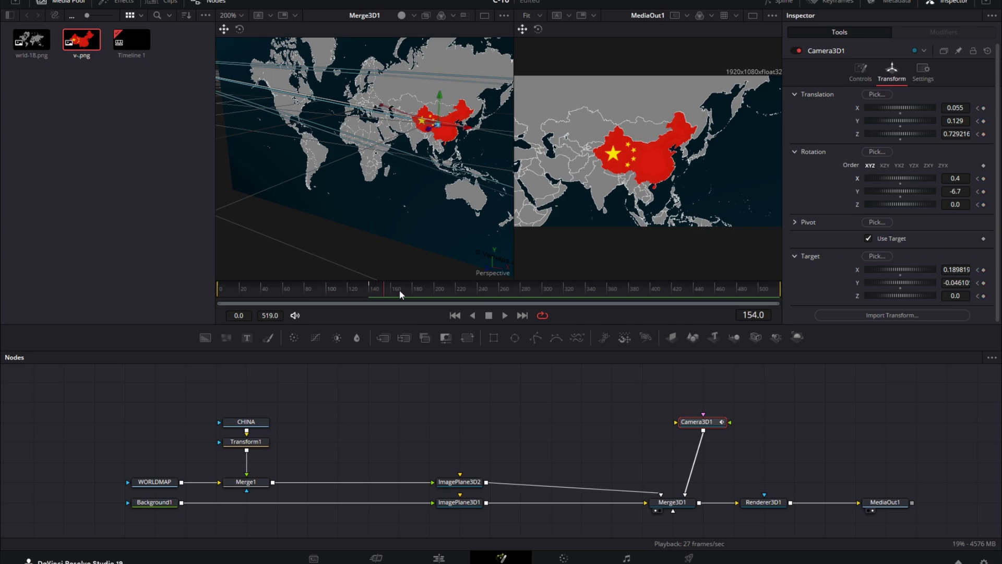
pyautogui.click(983, 108)
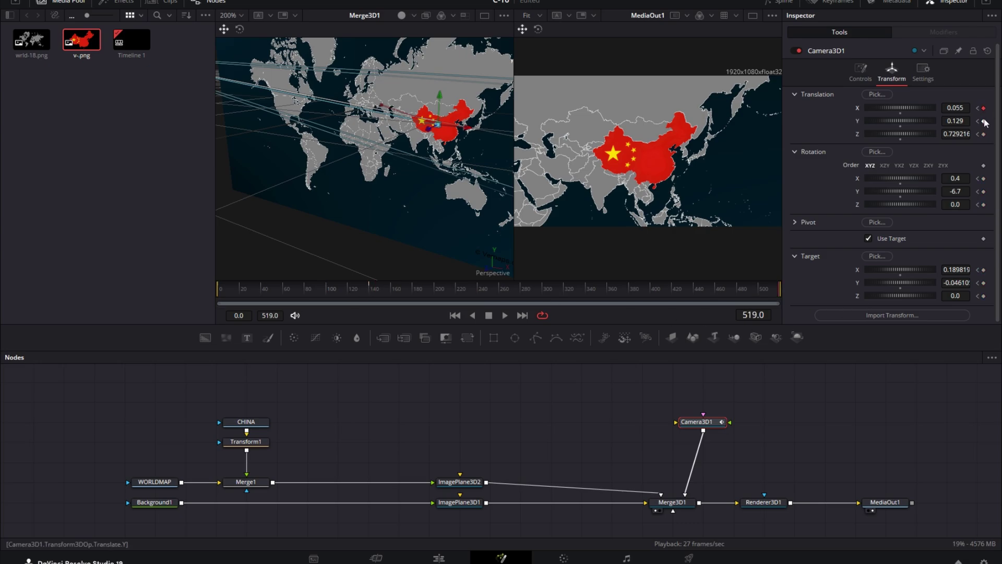
pyautogui.click(983, 120)
# Fine-tune the close-up to X 0.215, Y -0.389, rotation 10.0/-7.2, then select the four map nodes.
pyautogui.moveTo(956, 121)
pyautogui.mouseDown()
pyautogui.moveTo(924, 120)
pyautogui.moveTo(952, 121)
pyautogui.moveTo(963, 132)
pyautogui.mouseUp()
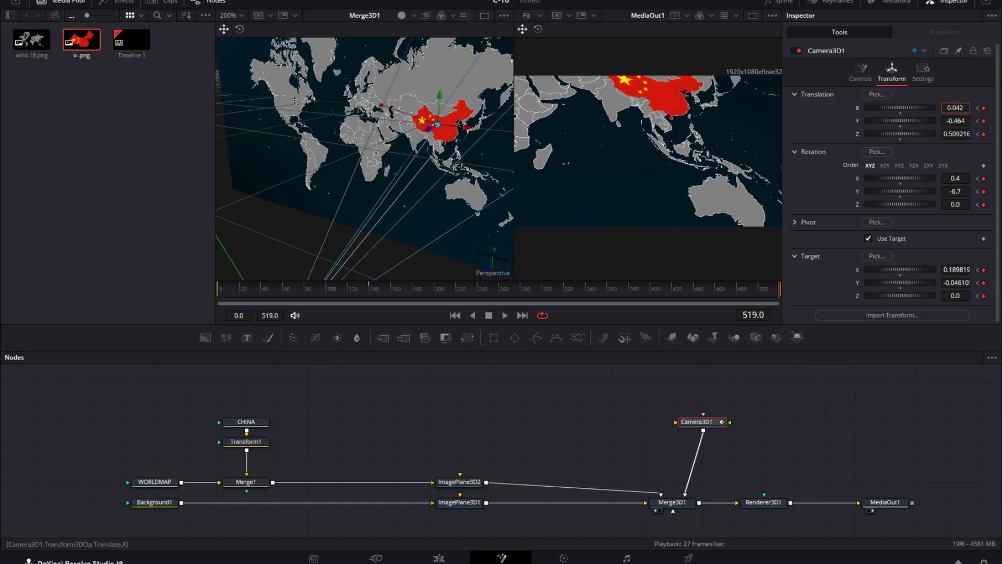
pyautogui.moveTo(955, 178)
pyautogui.mouseDown()
pyautogui.moveTo(966, 178)
pyautogui.moveTo(963, 188)
pyautogui.mouseUp()
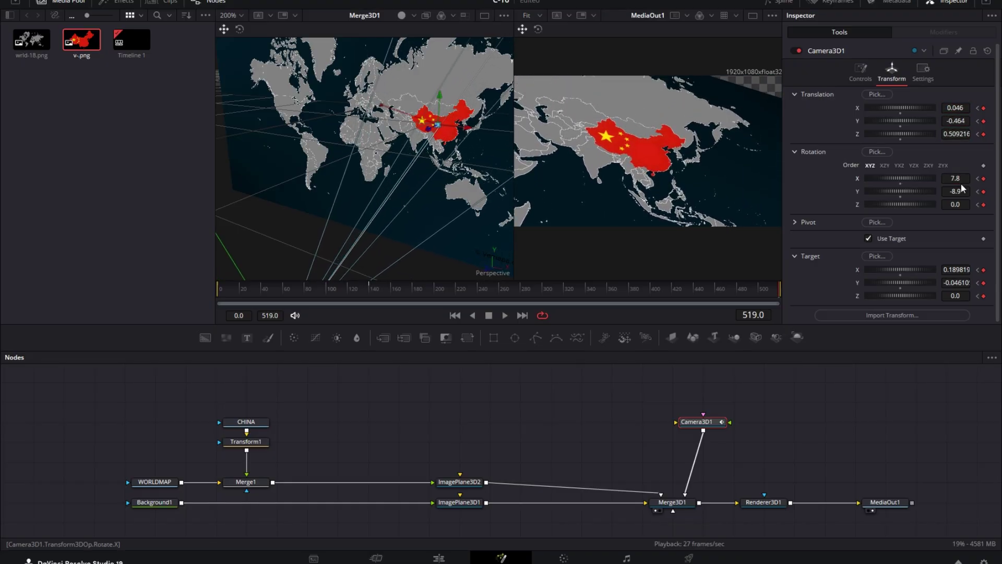
pyautogui.moveTo(955, 108)
pyautogui.mouseDown()
pyautogui.moveTo(965, 108)
pyautogui.moveTo(966, 121)
pyautogui.moveTo(962, 108)
pyautogui.moveTo(947, 133)
pyautogui.mouseUp()
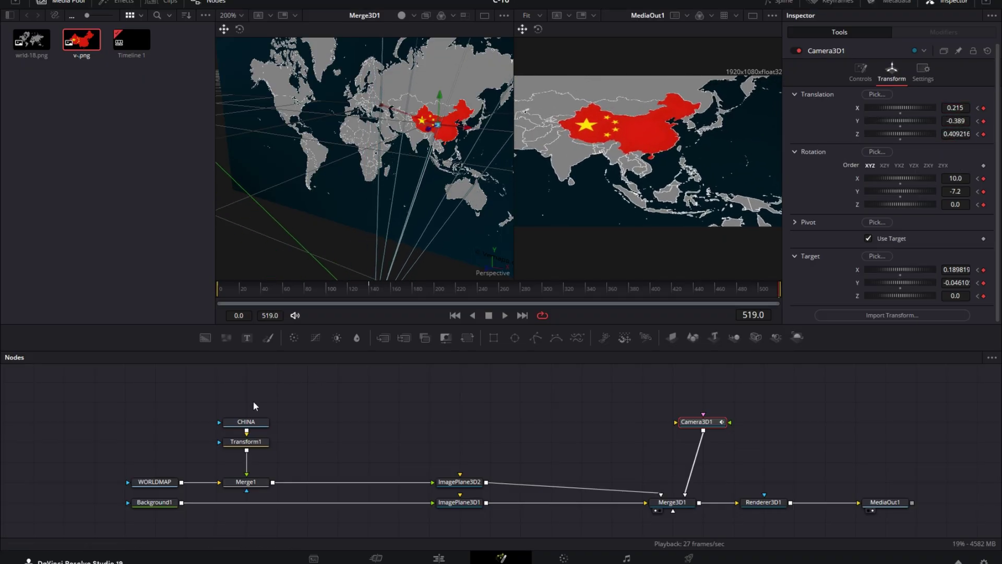
pyautogui.moveTo(301, 381); pyautogui.dragTo(138, 488)
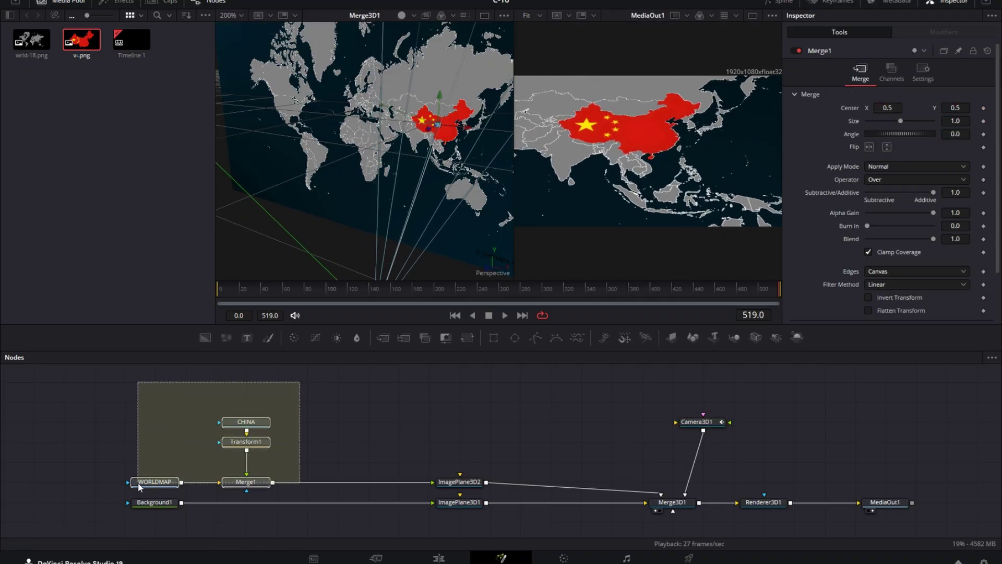
# Group the map nodes into Group1 and wire a new Text+ node into a new ImagePlane3D.
pyautogui.hotkey('ctrl', 'g')
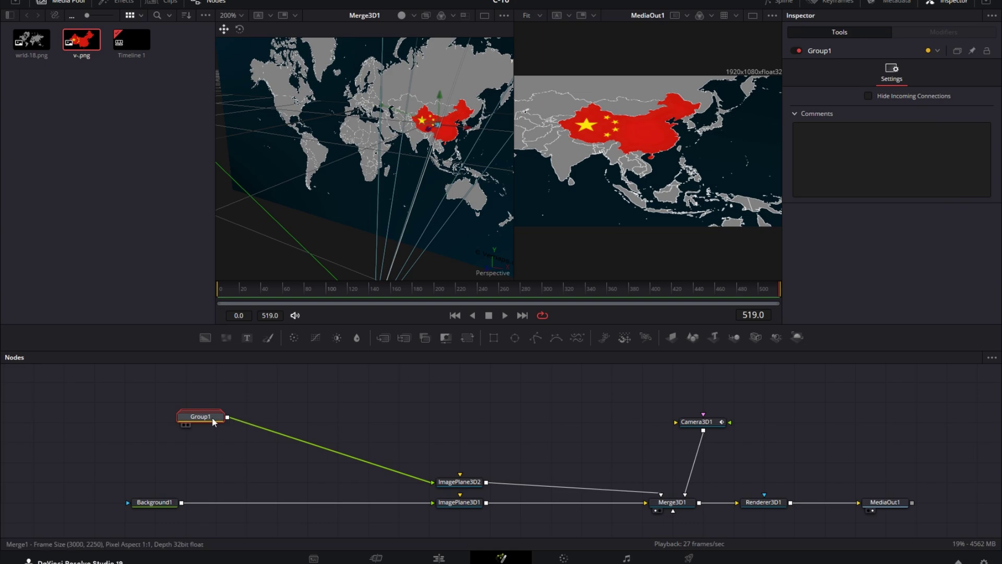
pyautogui.moveTo(208, 417); pyautogui.dragTo(155, 481)
pyautogui.click(182, 461)
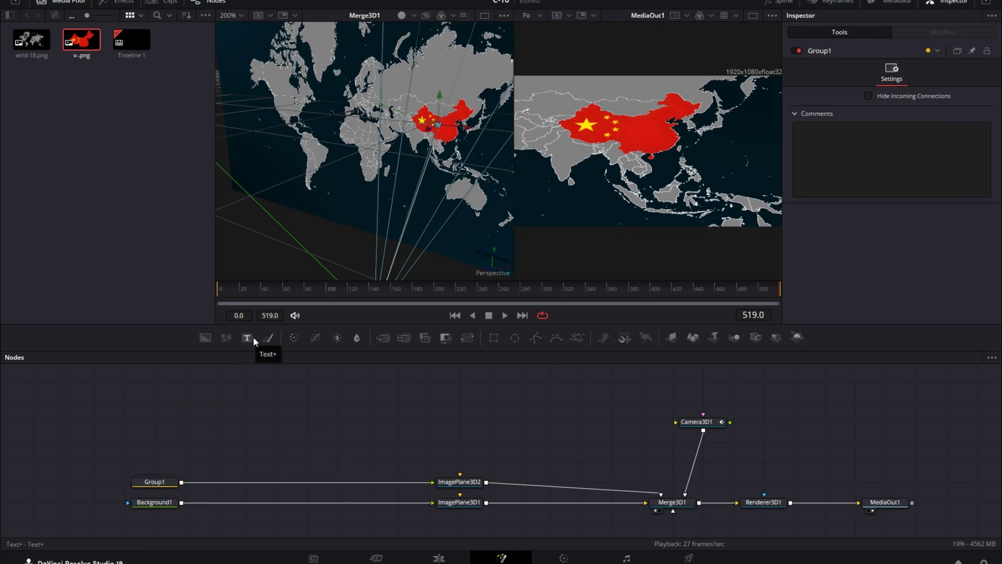
pyautogui.moveTo(247, 338); pyautogui.dragTo(148, 462)
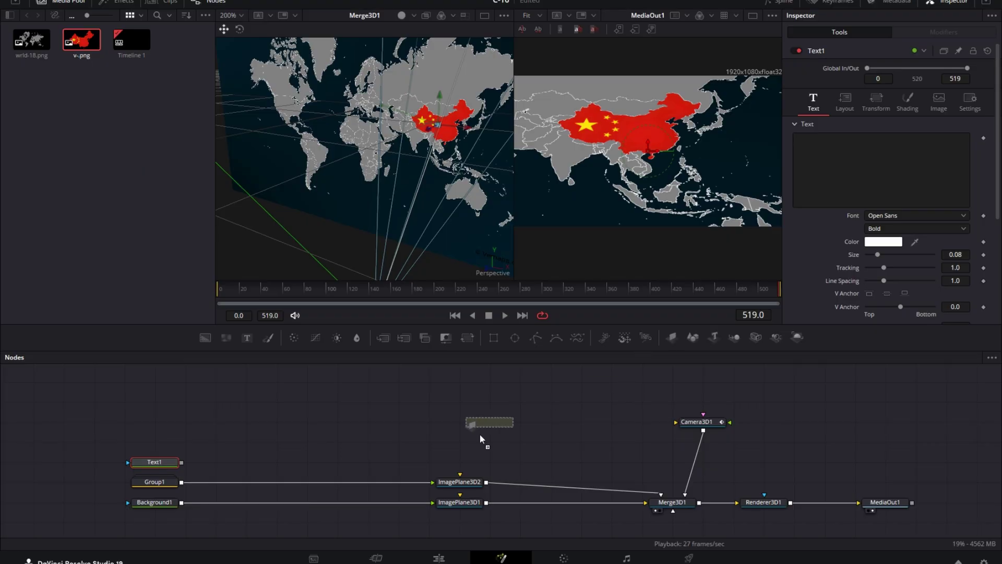
pyautogui.moveTo(456, 463); pyautogui.dragTo(456, 463)
pyautogui.moveTo(181, 462)
pyautogui.mouseDown()
pyautogui.moveTo(447, 465)
pyautogui.moveTo(673, 495)
pyautogui.mouseUp()
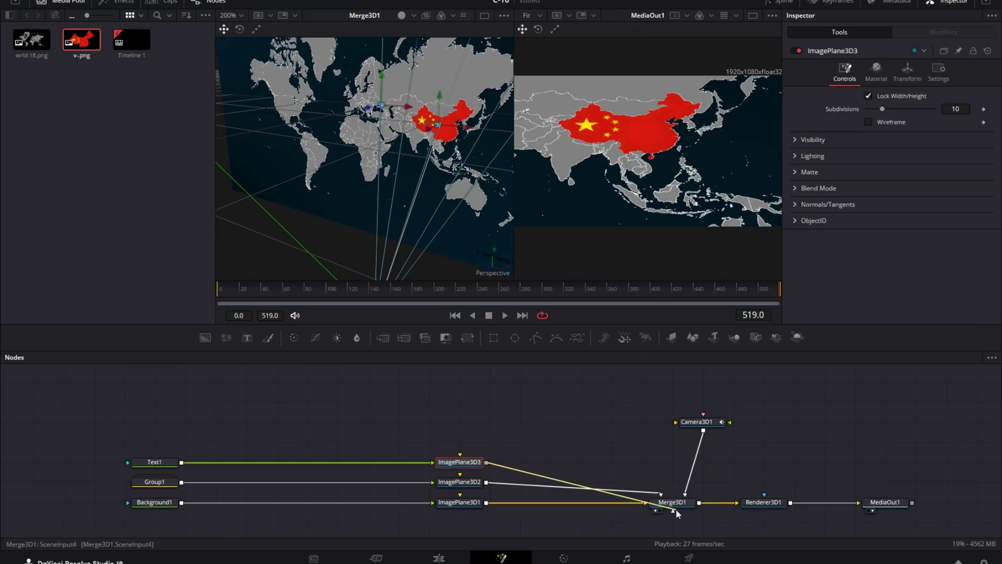
# Make Text1 read 'CHINA' in the Poppins ExtraBold font.
pyautogui.click(152, 465)
pyautogui.click(842, 150)
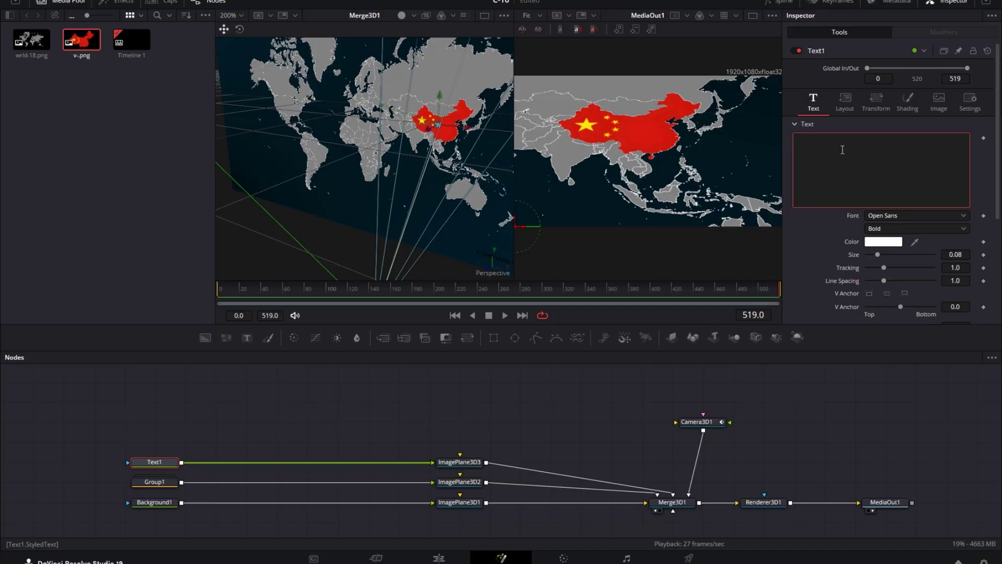
pyautogui.write('CHINA')
pyautogui.click(897, 213)
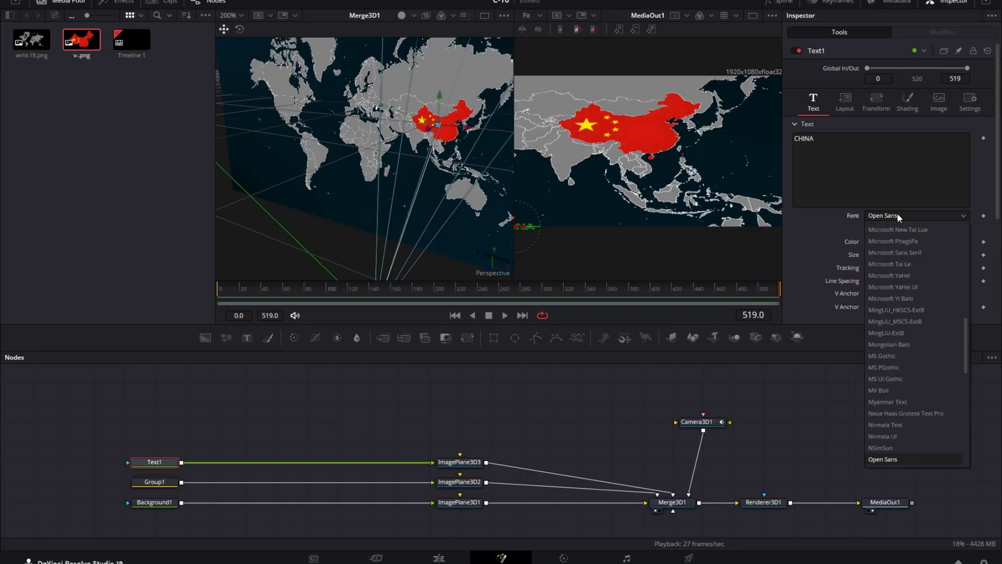
pyautogui.scroll(-3, 898, 356)
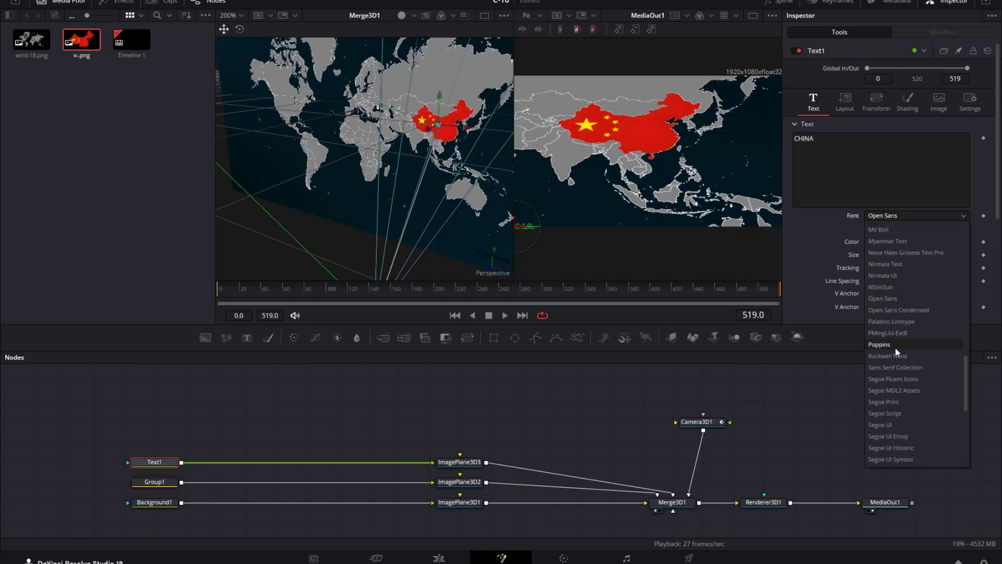
pyautogui.click(894, 347)
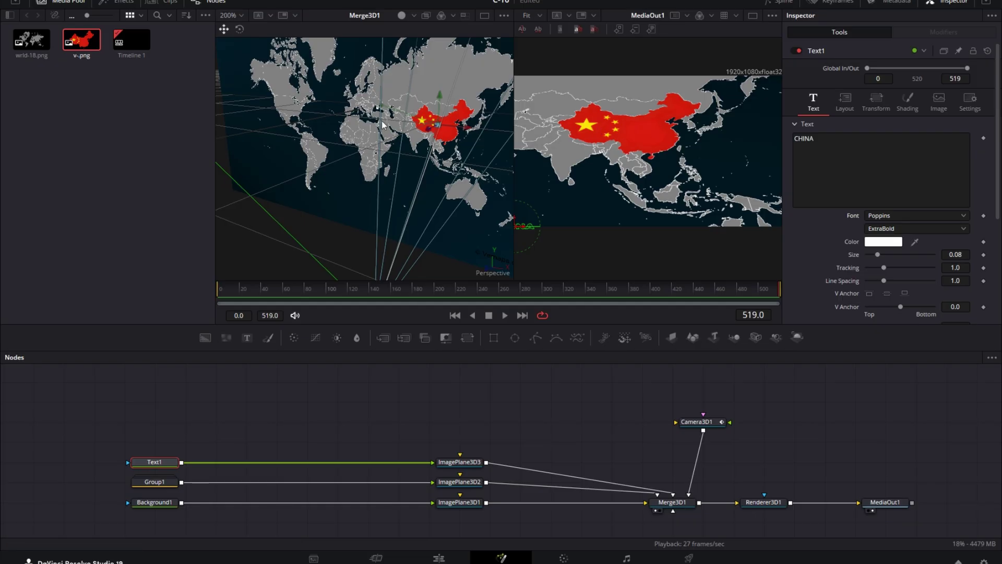
# Lift ImagePlane3D3 slightly off the map with a small Z offset, starting from 0.05.
pyautogui.click(460, 466)
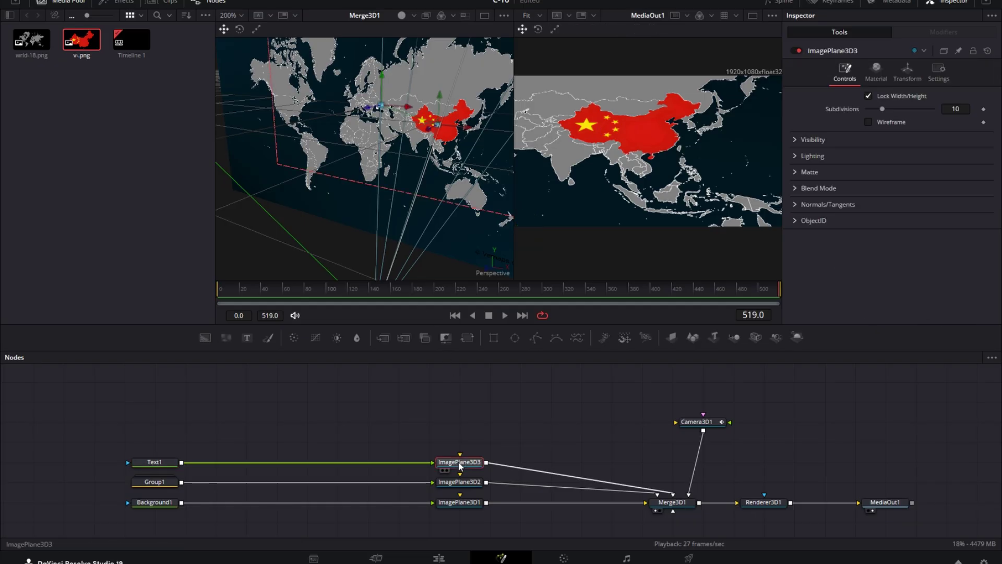
pyautogui.click(907, 72)
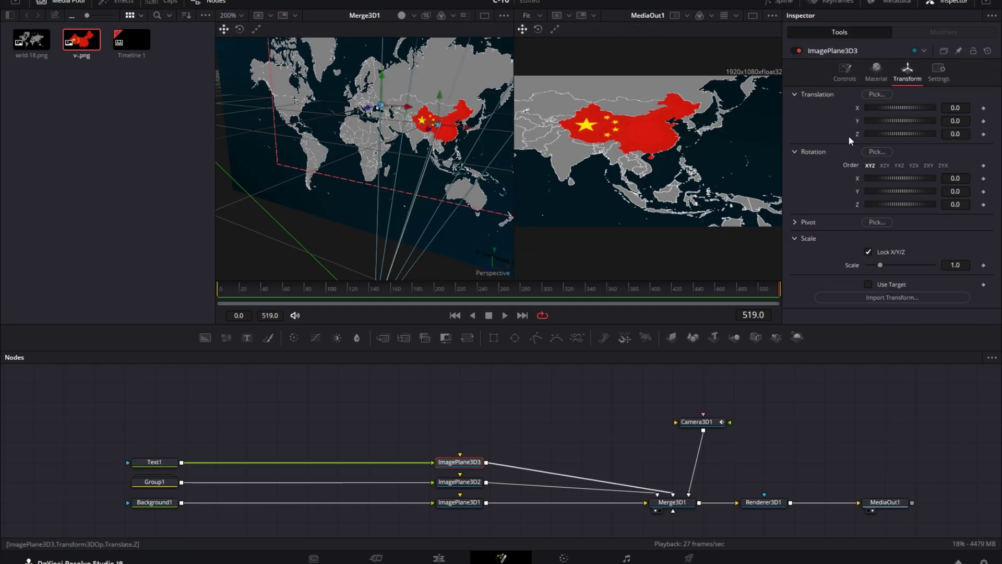
pyautogui.click(955, 134)
pyautogui.write('0.05')
pyautogui.press('Return')
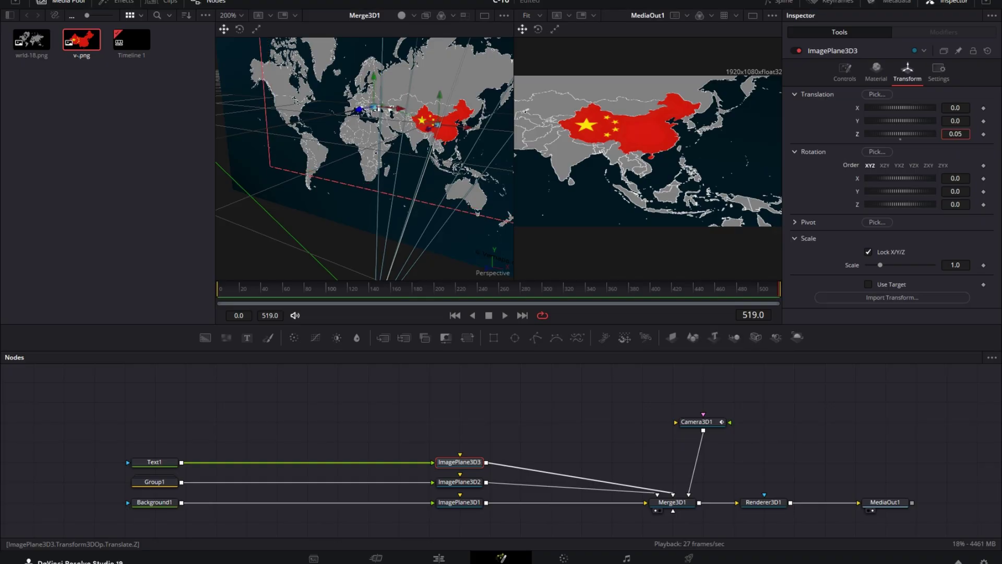
pyautogui.press('Up')
pyautogui.press('Up')
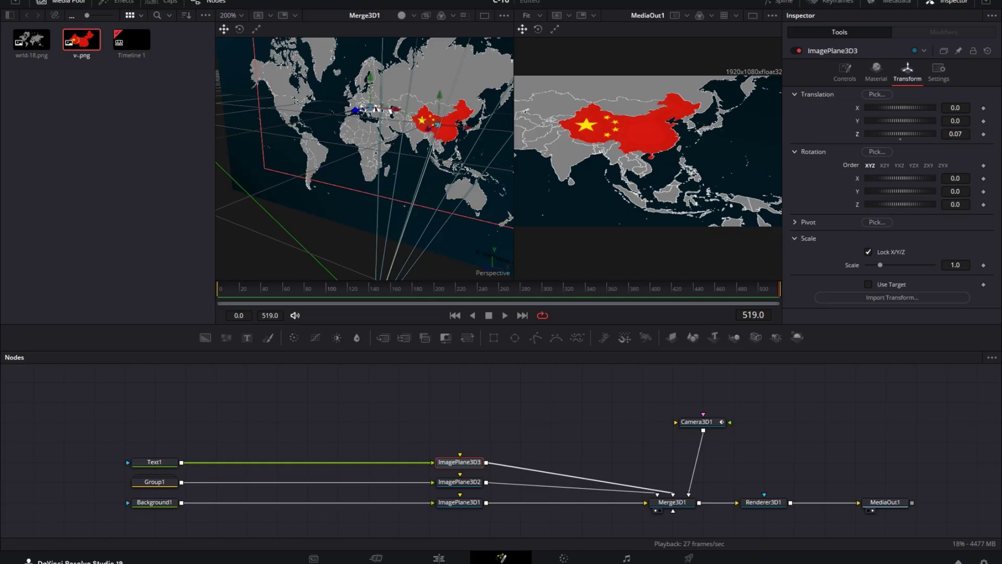
pyautogui.press('Up')
pyautogui.press('Up')
pyautogui.press('Up')
pyautogui.press('Up')
pyautogui.press('Up')
pyautogui.press('Up')
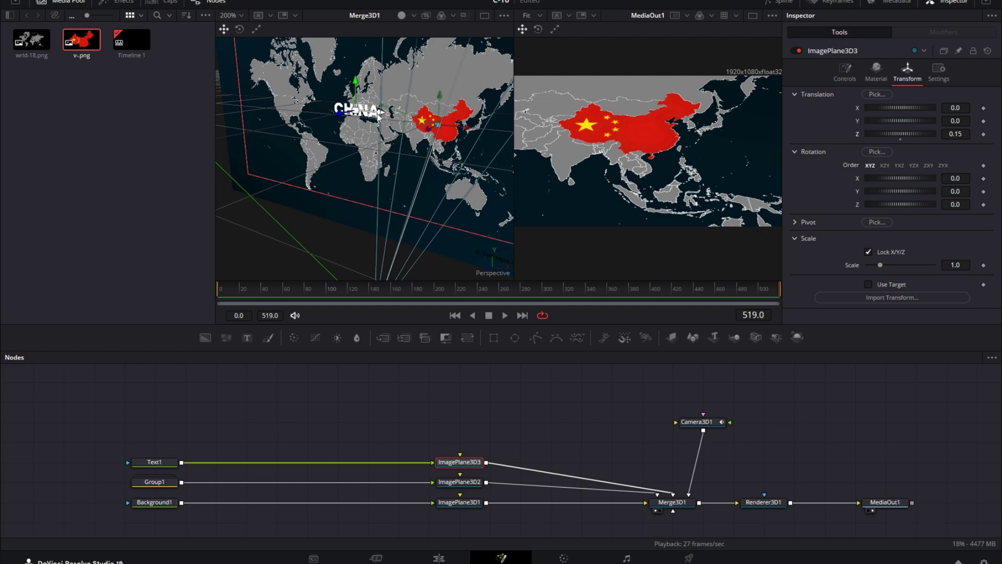
# Move the CHINA label over China, tilt it to X rotation 56.5, and shrink it to scale 0.289.
pyautogui.moveTo(379, 116); pyautogui.dragTo(463, 121)
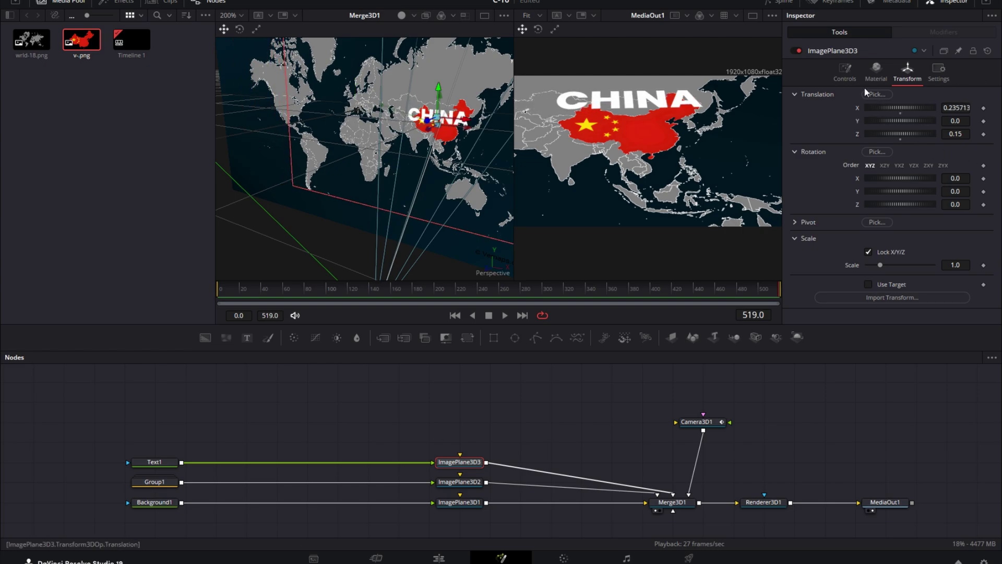
pyautogui.moveTo(959, 264); pyautogui.dragTo(966, 262)
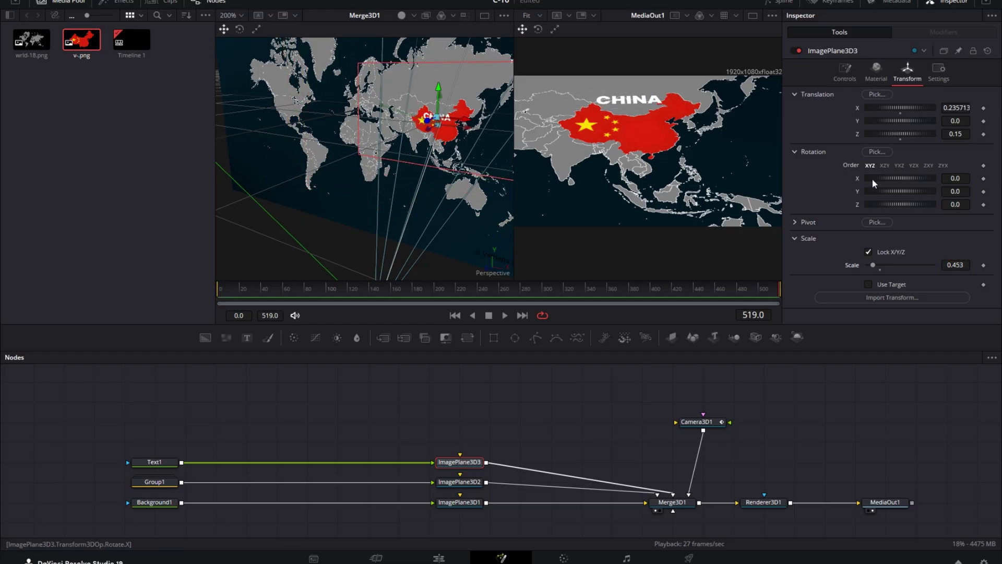
pyautogui.moveTo(959, 178); pyautogui.dragTo(972, 167)
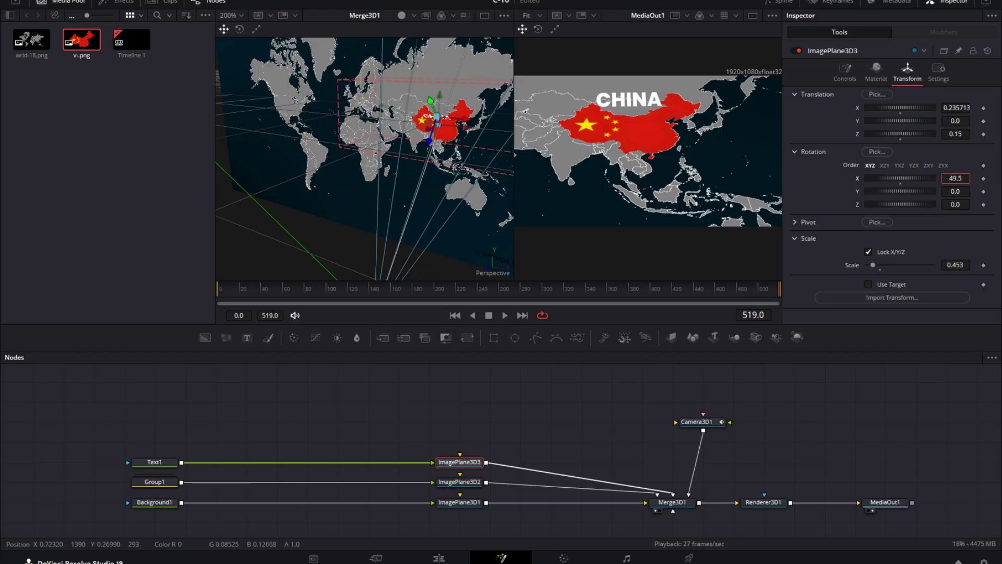
pyautogui.moveTo(964, 121); pyautogui.dragTo(957, 121)
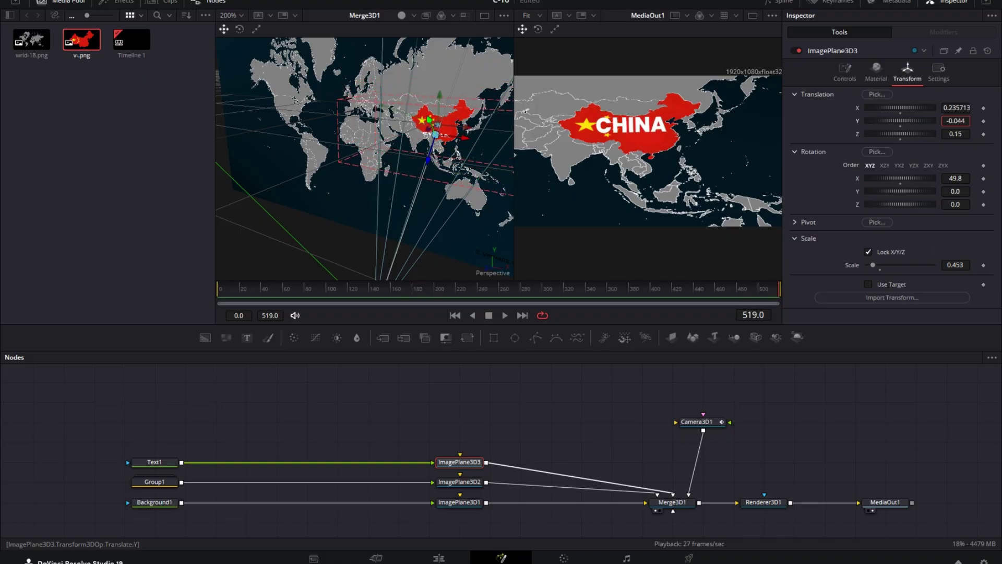
pyautogui.moveTo(955, 264); pyautogui.dragTo(948, 265)
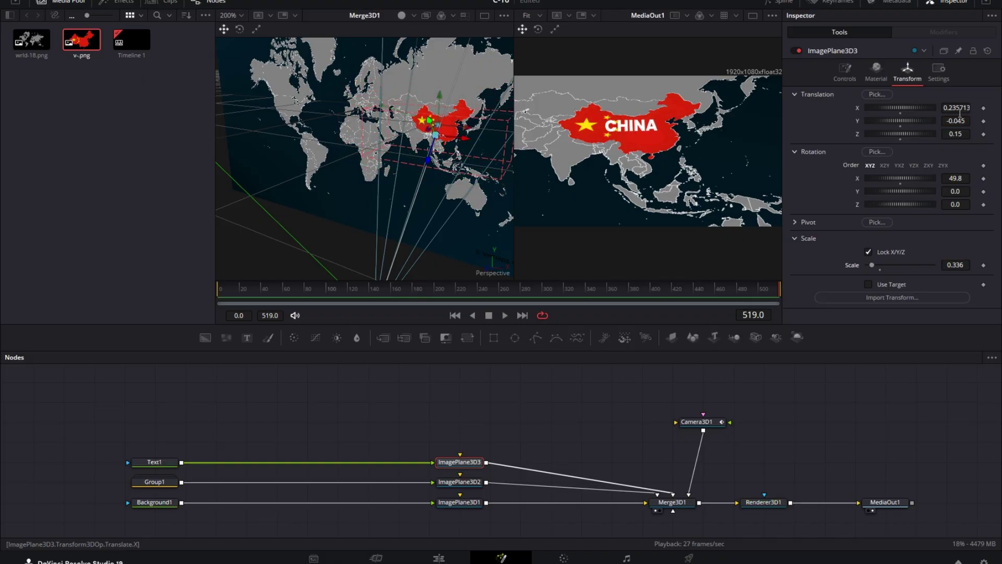
pyautogui.moveTo(959, 108); pyautogui.dragTo(958, 121)
pyautogui.moveTo(955, 265); pyautogui.dragTo(947, 265)
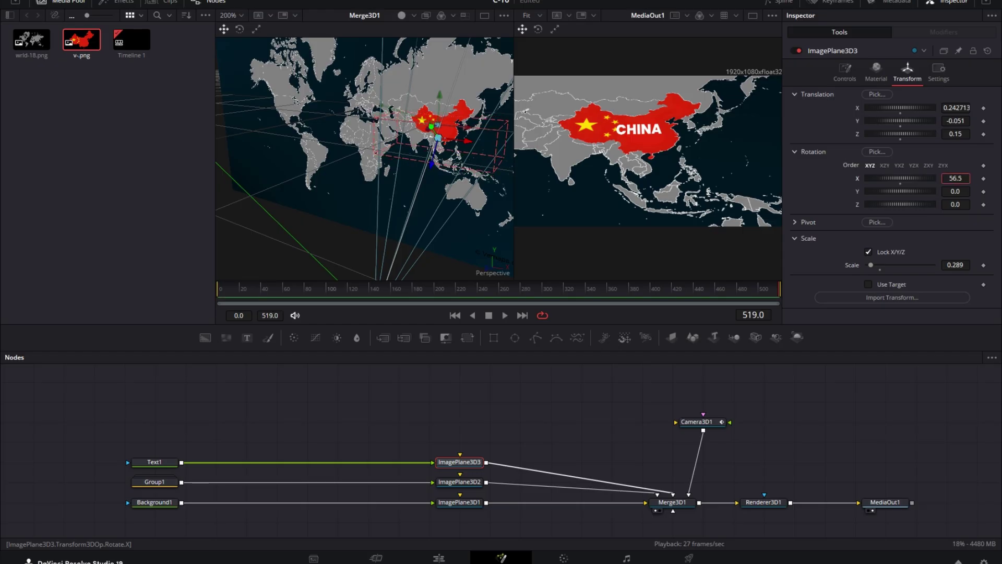
pyautogui.click(174, 463)
# Add a Drop Shadow after Text1 with strength 1.0, angle 71, distance 0.1039 and blur 0.425.
pyautogui.hotkey('shift', 'space')
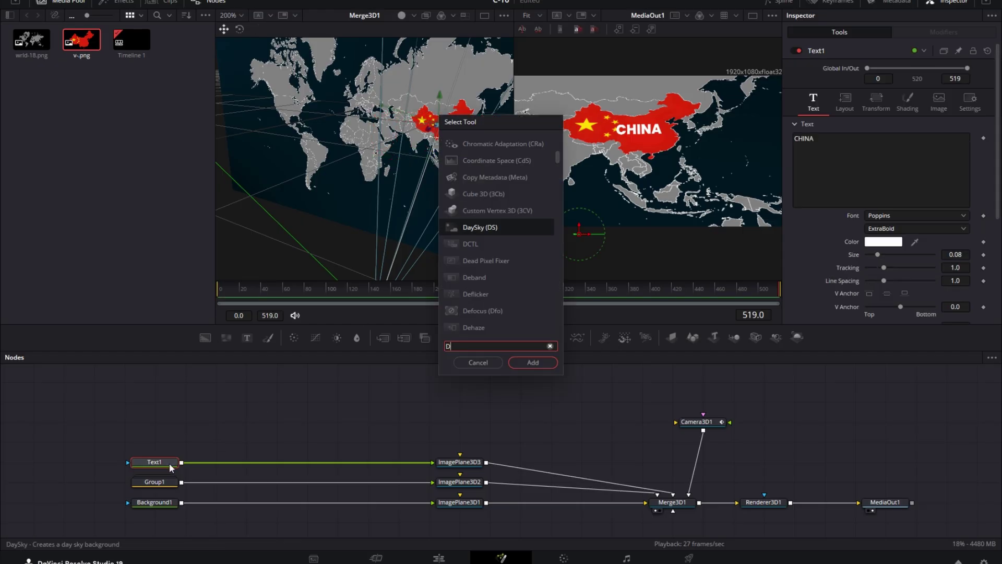
pyautogui.write('DROP')
pyautogui.click(487, 141)
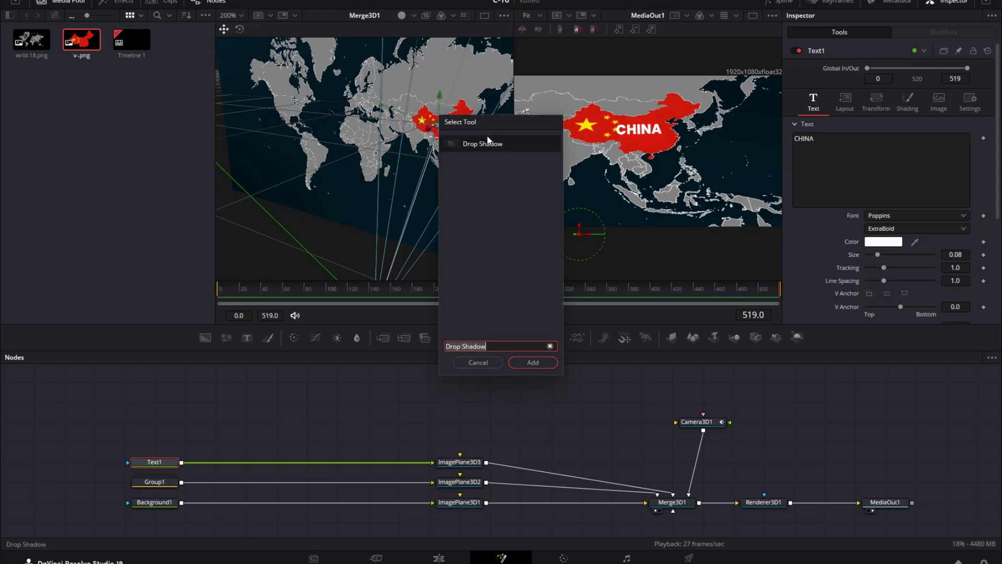
pyautogui.press('Return')
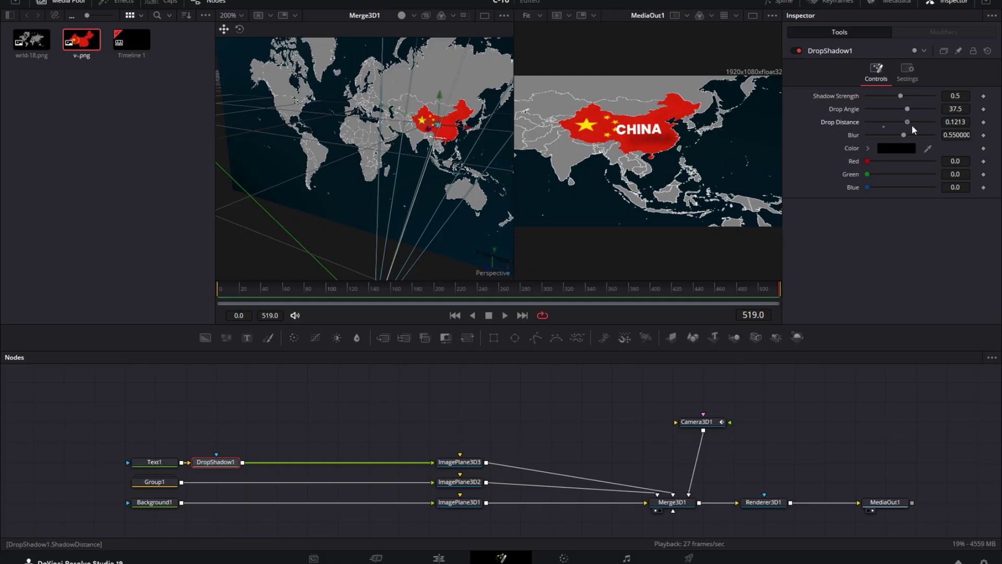
pyautogui.moveTo(913, 127)
pyautogui.mouseDown()
pyautogui.moveTo(920, 127)
pyautogui.moveTo(919, 113)
pyautogui.moveTo(904, 122)
pyautogui.mouseUp()
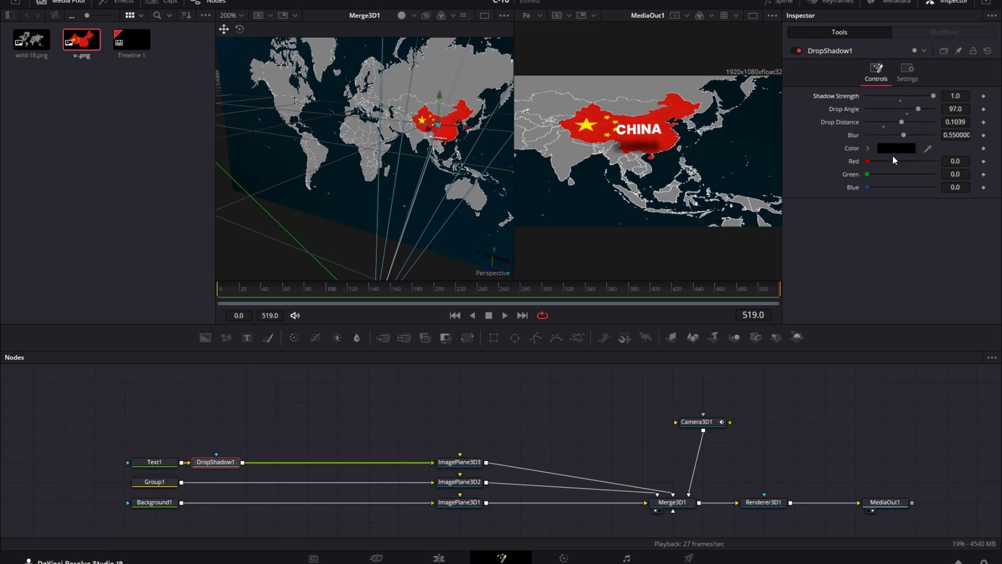
pyautogui.moveTo(903, 135)
pyautogui.mouseDown()
pyautogui.moveTo(884, 135)
pyautogui.moveTo(895, 136)
pyautogui.moveTo(913, 109)
pyautogui.mouseUp()
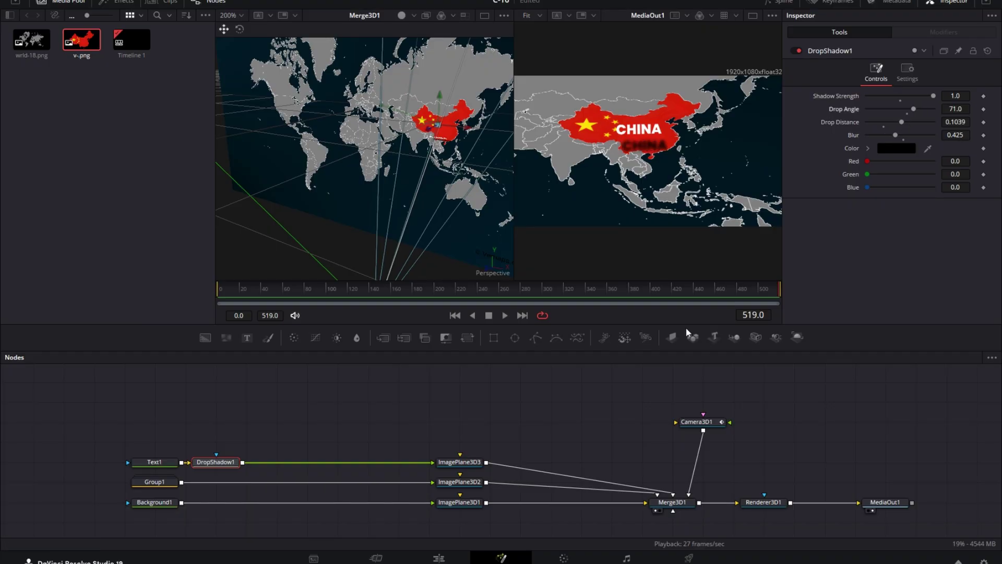
# In the Spline editor, smooth all Camera3D1 keyframes and ease them to Ease In 91.2, Ease Out 33.0.
pyautogui.click(716, 423)
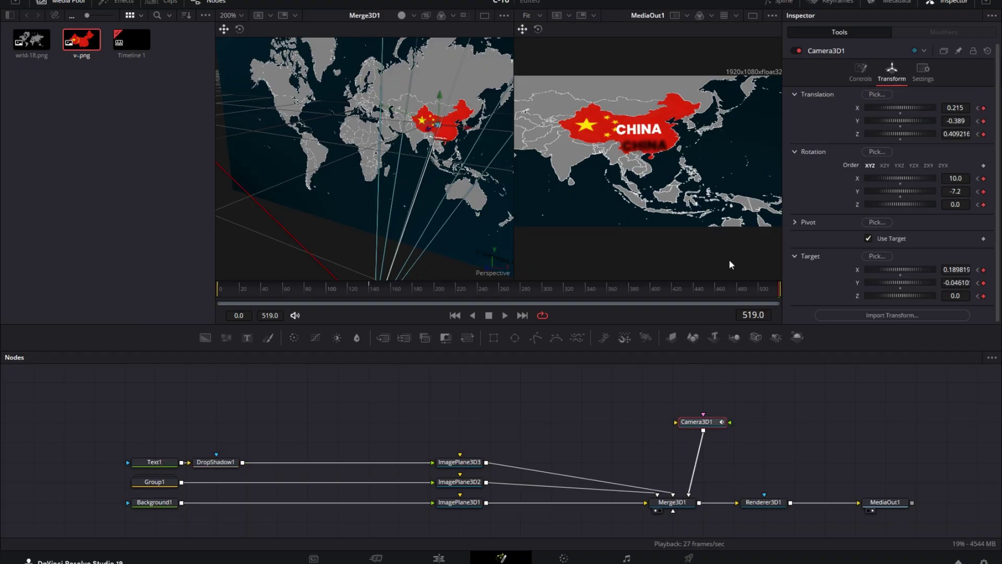
pyautogui.click(769, 3)
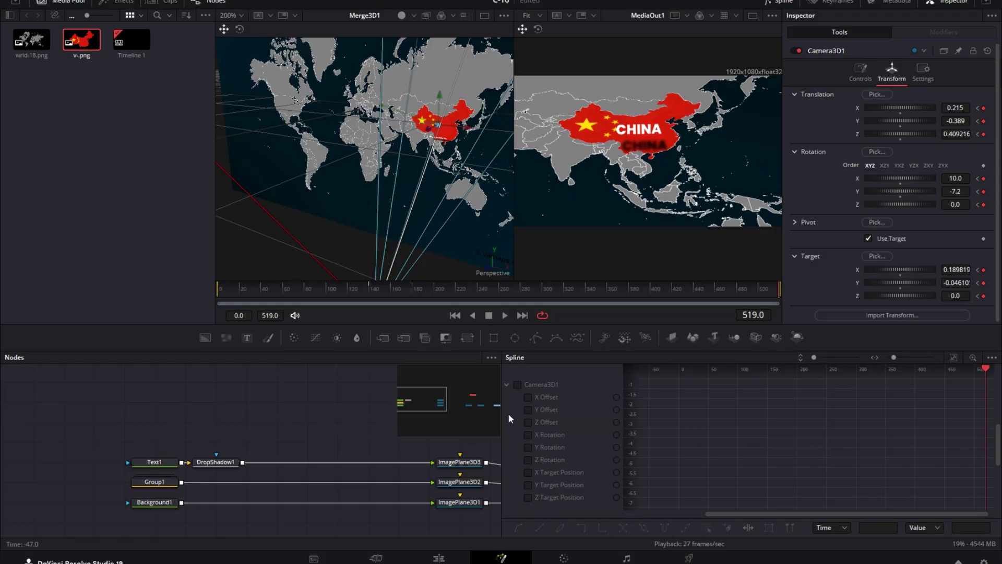
pyautogui.click(518, 384)
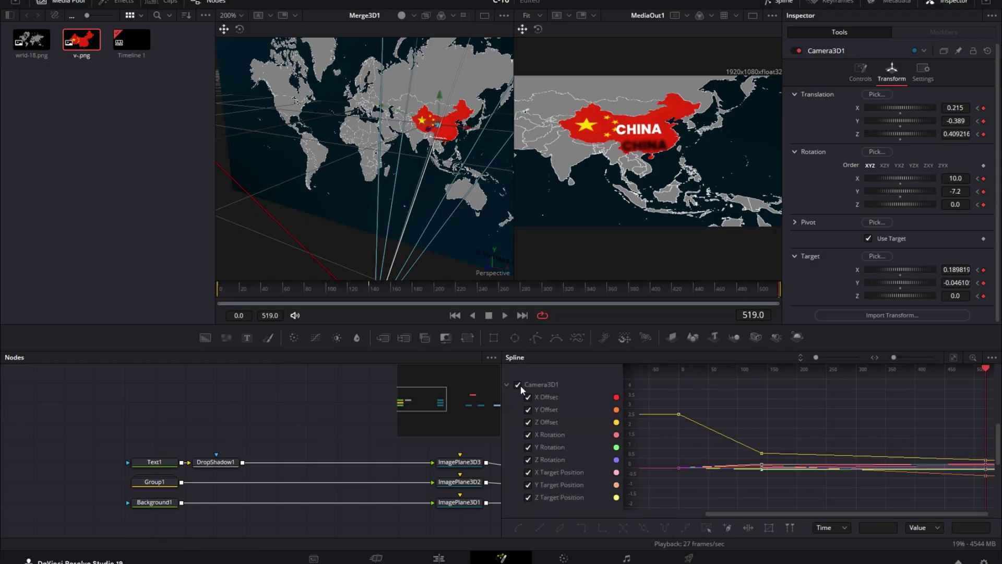
pyautogui.click(954, 359)
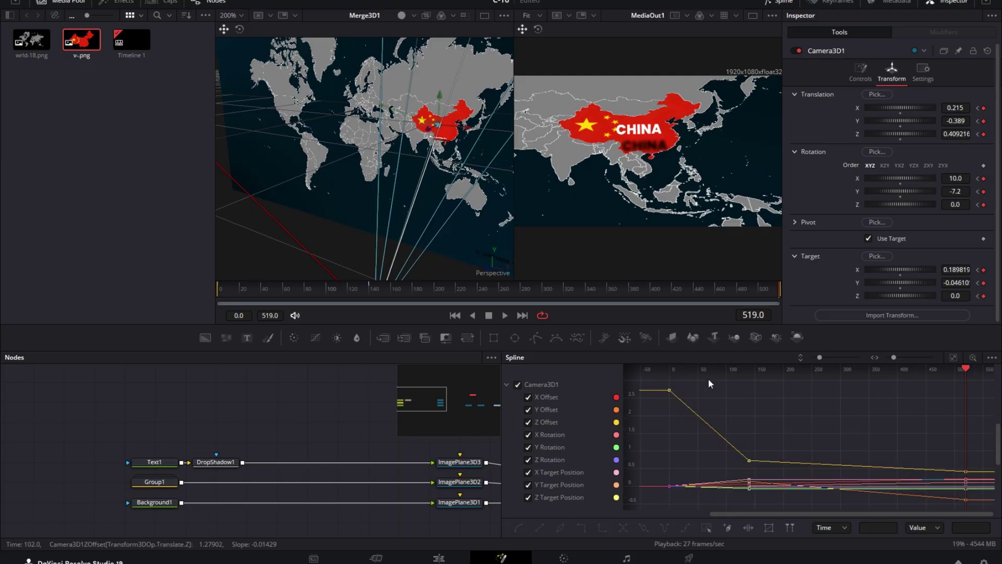
pyautogui.moveTo(653, 383)
pyautogui.mouseDown()
pyautogui.moveTo(976, 518)
pyautogui.moveTo(978, 503)
pyautogui.mouseUp()
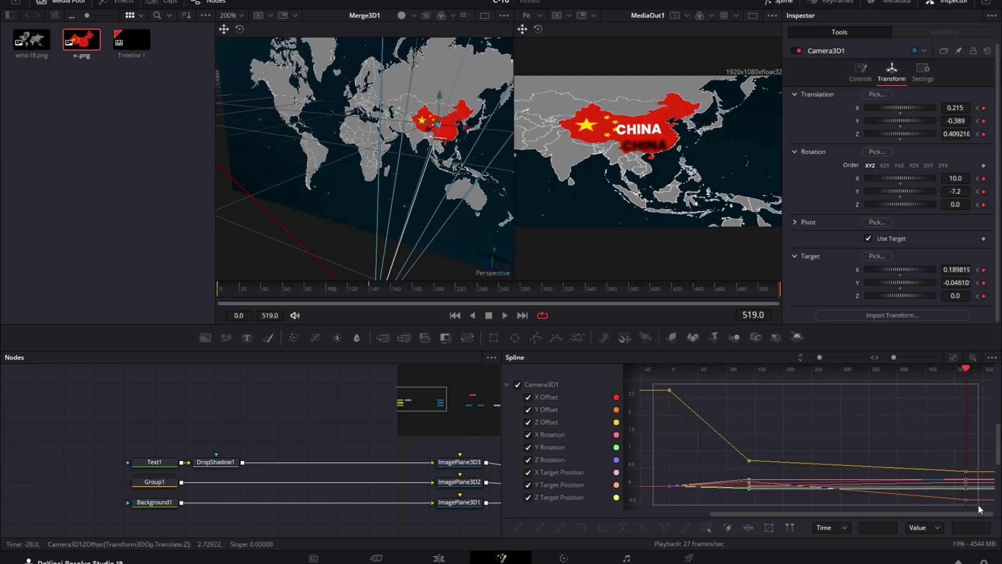
pyautogui.hotkey('shift', 's')
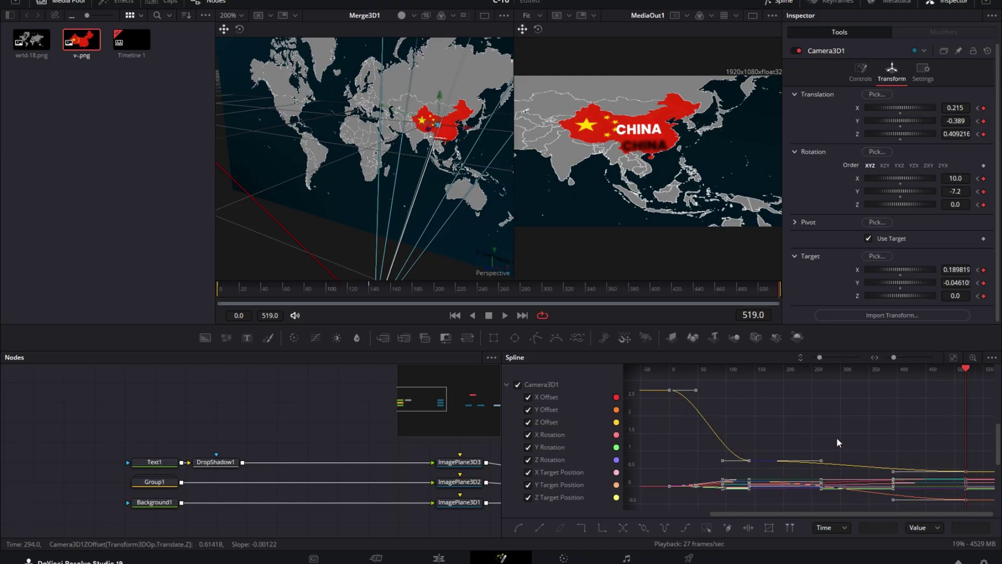
pyautogui.press('t')
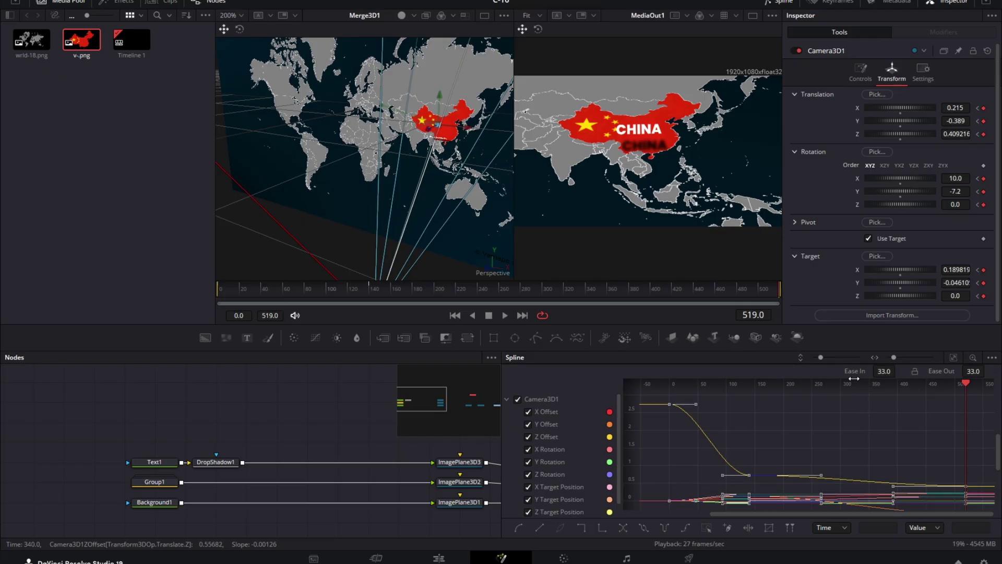
pyautogui.moveTo(884, 372); pyautogui.dragTo(908, 369)
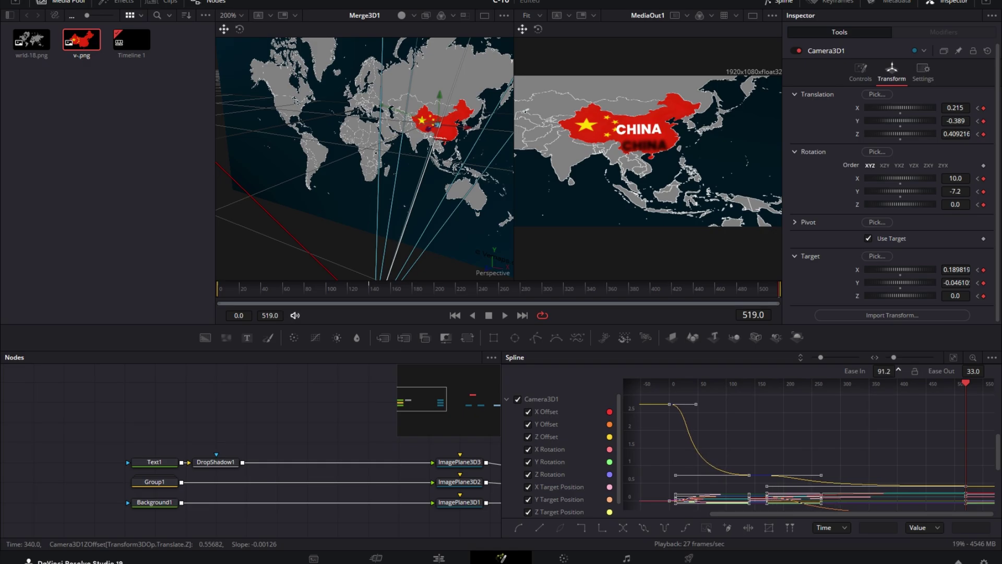
pyautogui.click(778, 2)
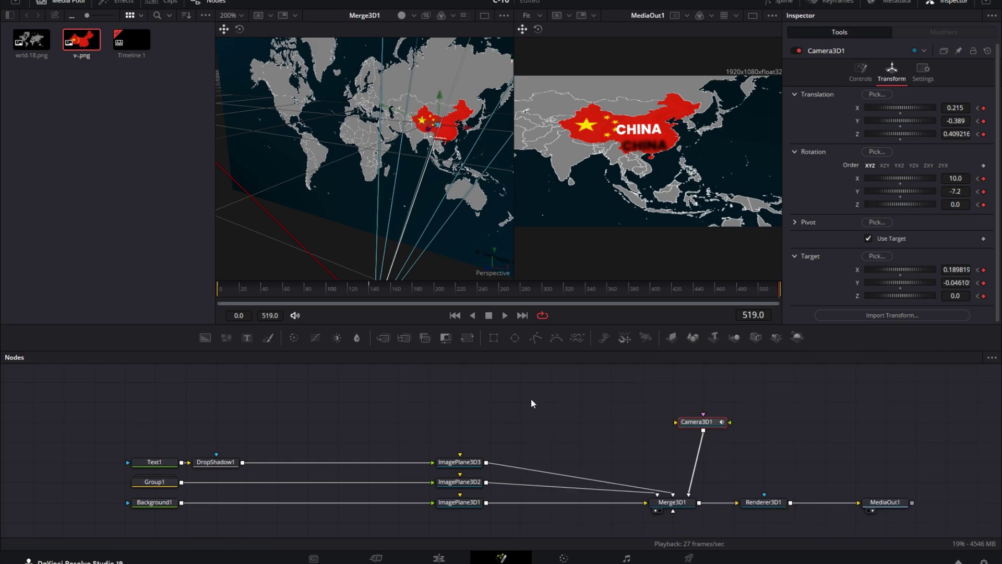
# Preview frame 371 and move the output node right to make room.
pyautogui.moveTo(607, 288); pyautogui.dragTo(619, 288)
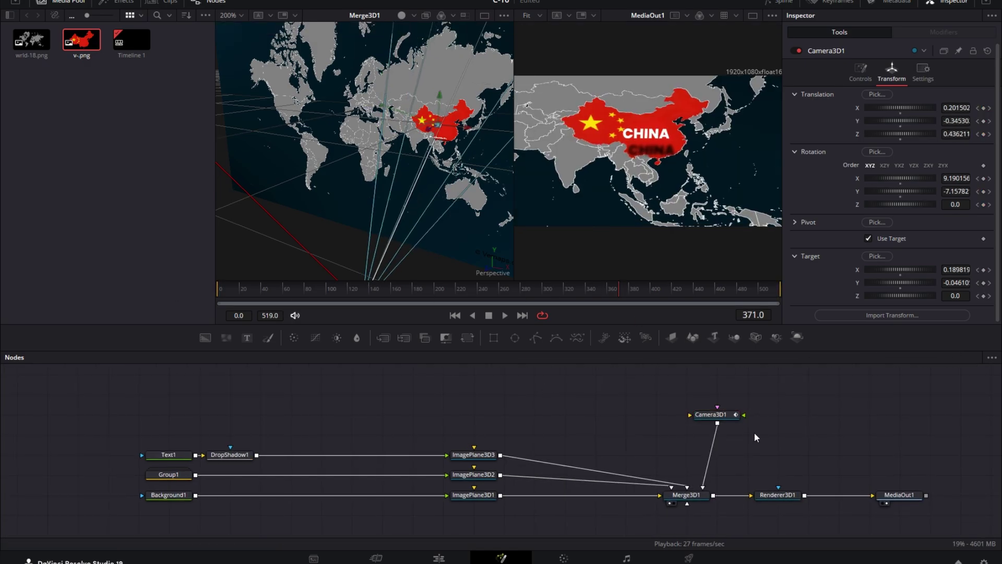
pyautogui.moveTo(883, 495); pyautogui.dragTo(913, 494)
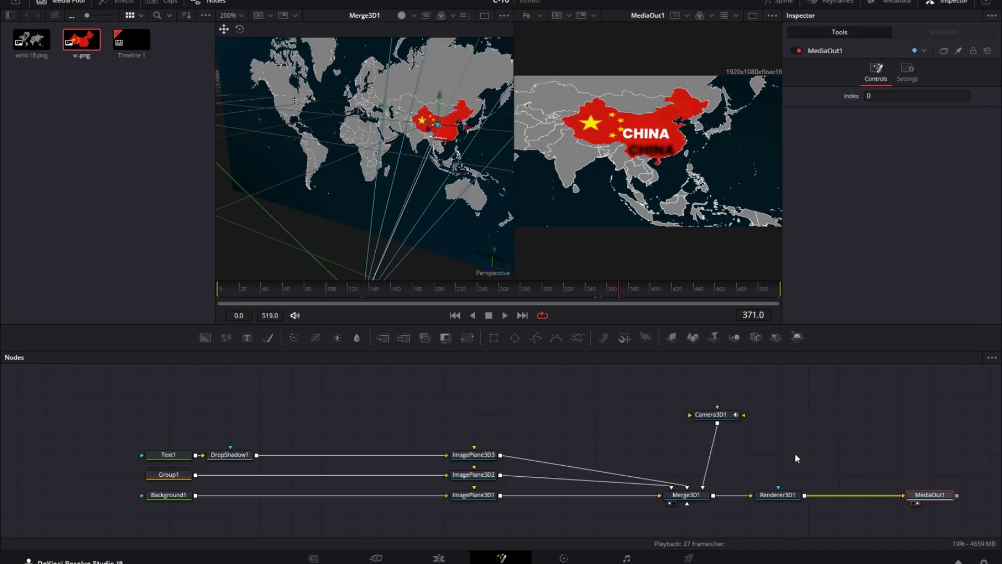
pyautogui.hscroll(3, 757, 469)
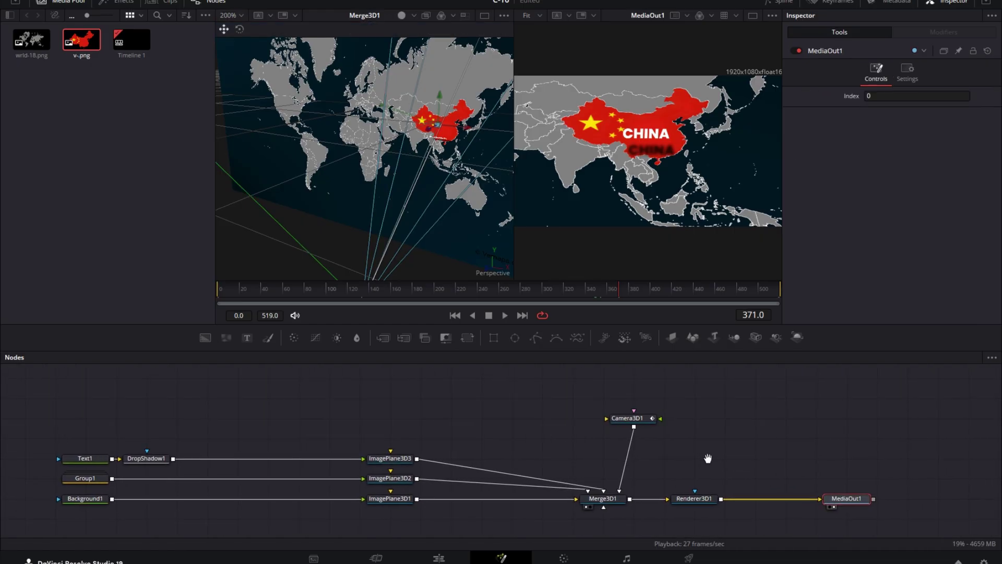
# Add a Soft Glow after Renderer3D1 with threshold 0.354, gain 0.827, size 48.8, and play it.
pyautogui.click(689, 498)
pyautogui.hotkey('shift', 'space')
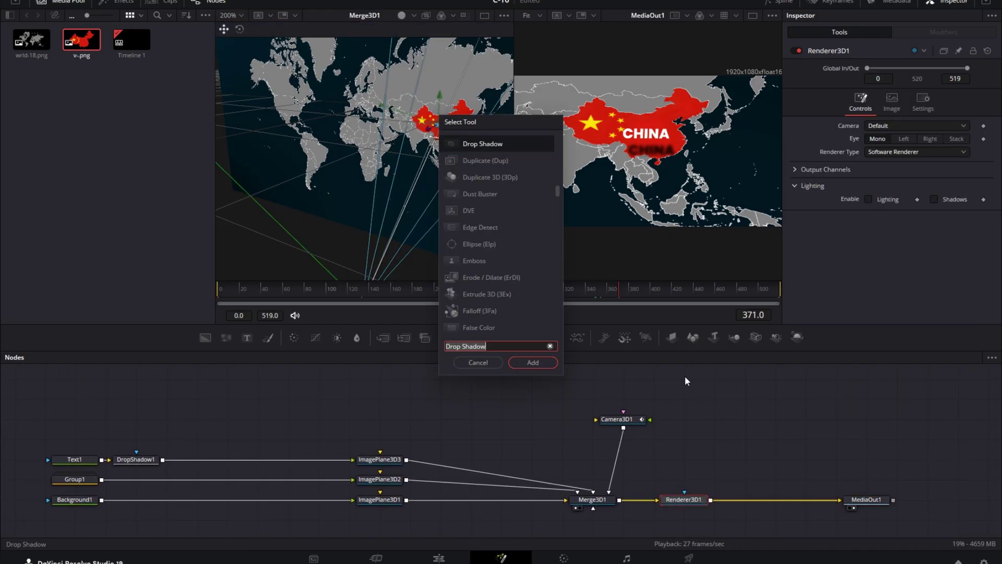
pyautogui.write('Soft Glow')
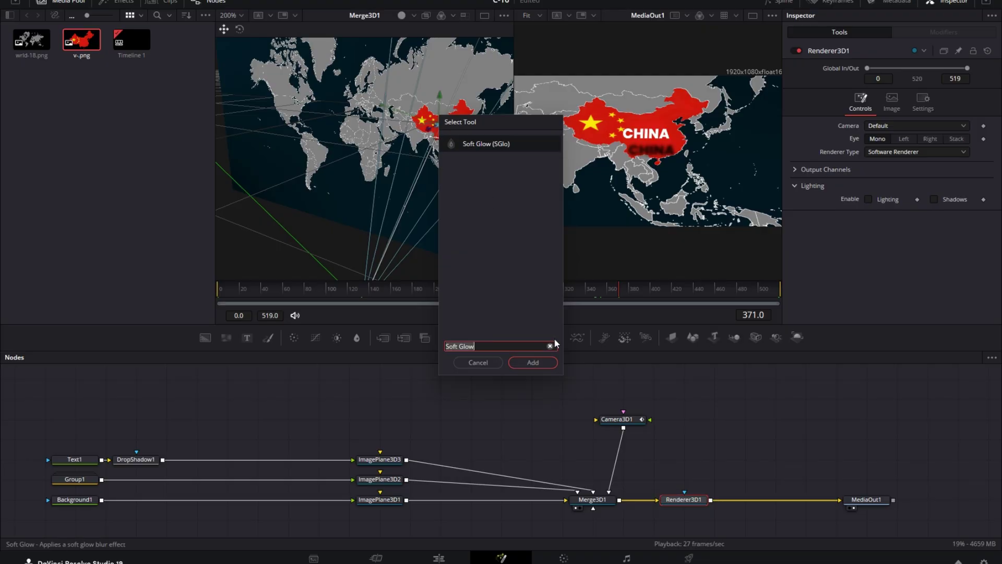
pyautogui.press('Return')
pyautogui.moveTo(868, 122)
pyautogui.mouseDown()
pyautogui.moveTo(890, 123)
pyautogui.moveTo(878, 135)
pyautogui.moveTo(900, 162)
pyautogui.mouseUp()
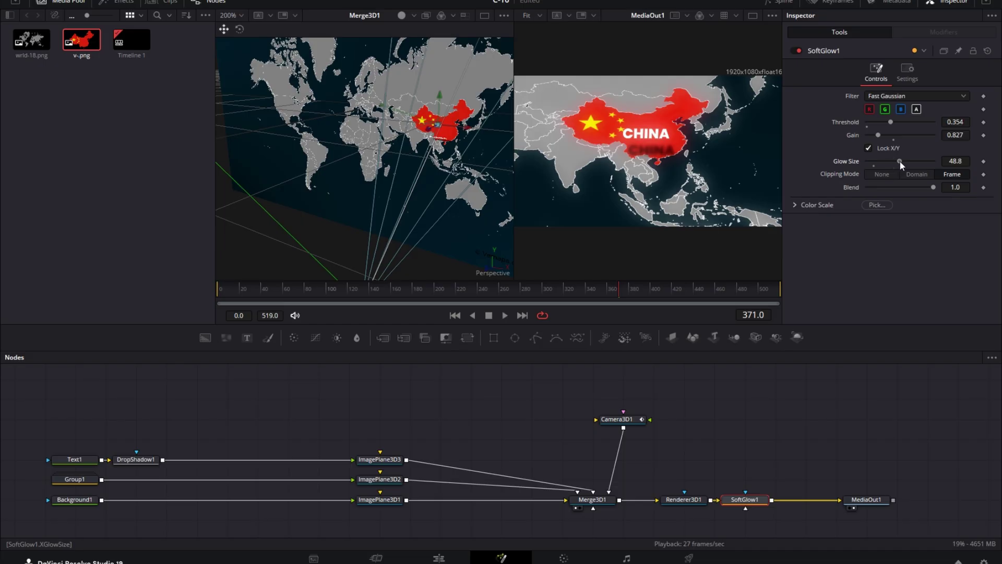
pyautogui.press('space')
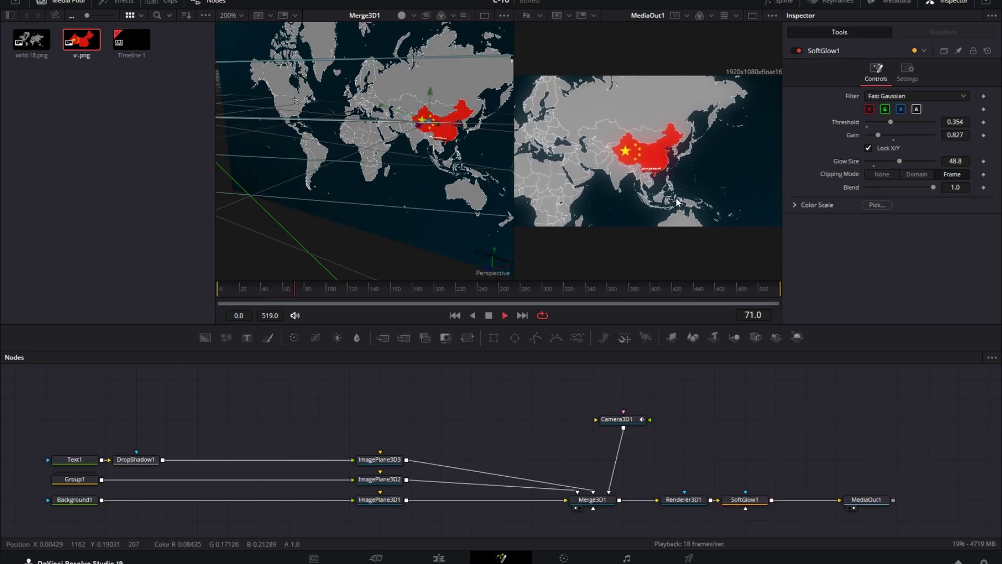
# Stop playback, check the CHINA plane at frame 271, and import the china-flag video into the Media Pool.
pyautogui.press('space')
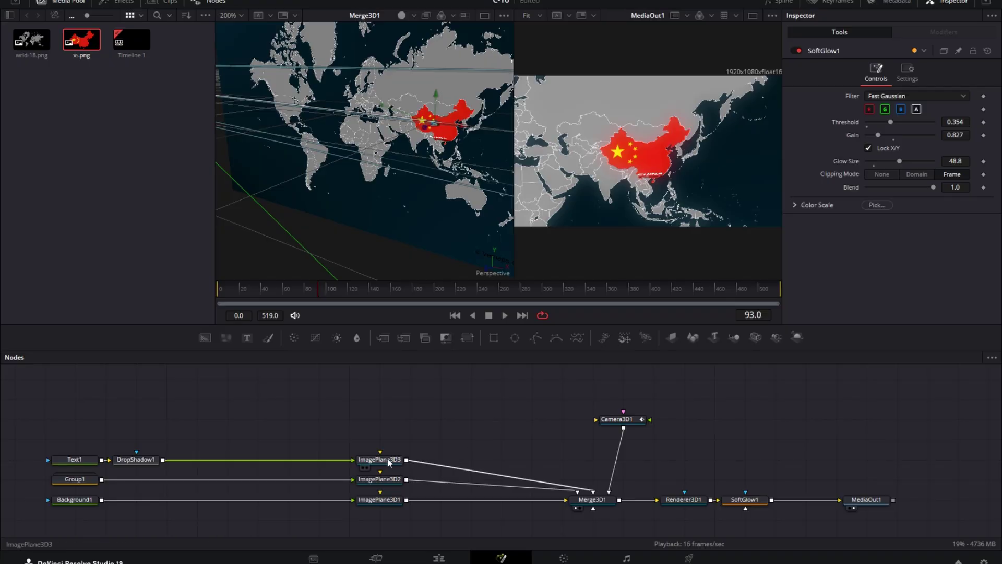
pyautogui.click(389, 462)
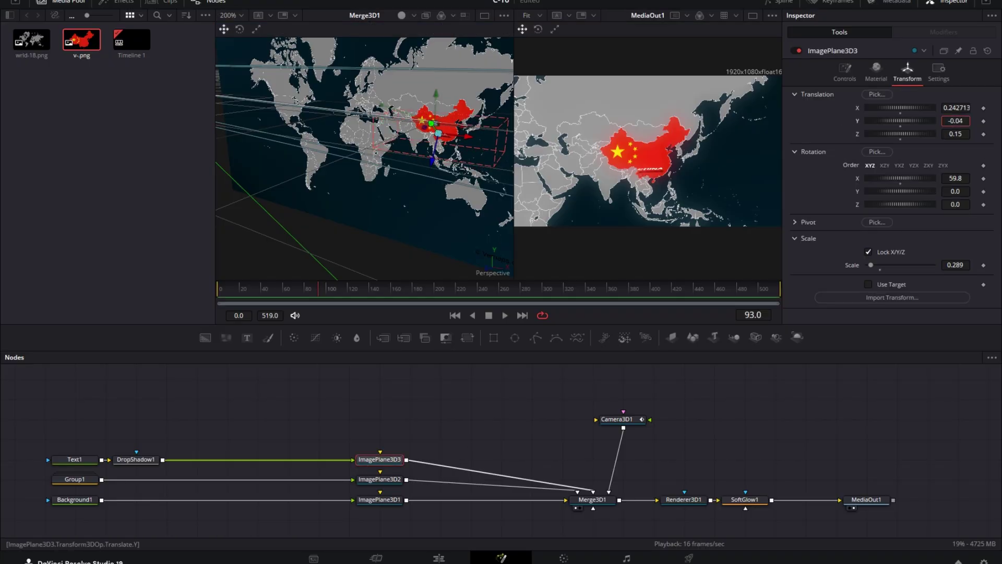
pyautogui.click(511, 288)
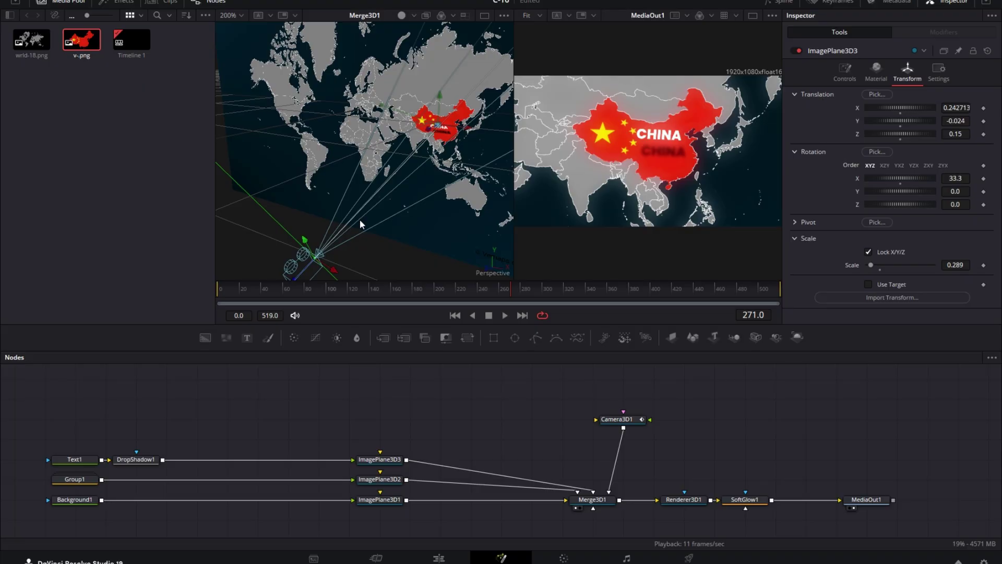
pyautogui.moveTo(2, 157); pyautogui.dragTo(126, 36)
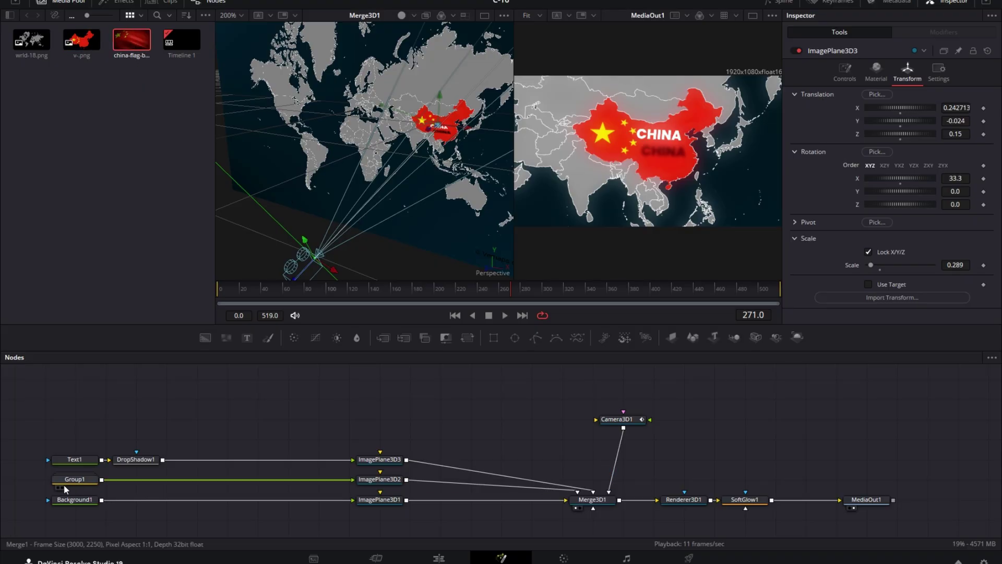
# Ungroup Group1, spread out its nodes, and add a PipeRouter on the Transform1-to-Merge1 link.
pyautogui.moveTo(42, 426)
pyautogui.mouseDown()
pyautogui.moveTo(392, 458)
pyautogui.moveTo(391, 378)
pyautogui.mouseUp()
pyautogui.click(77, 483)
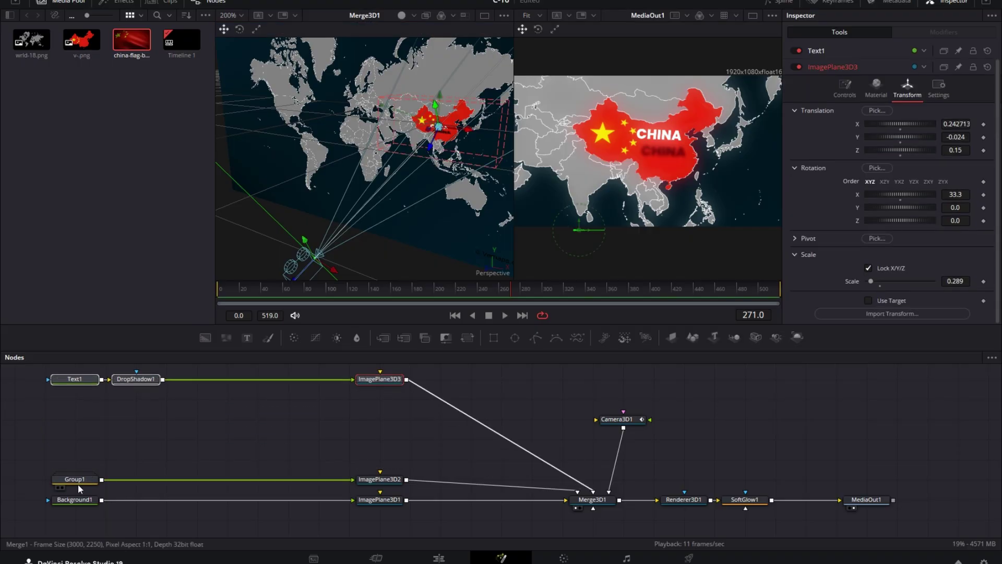
pyautogui.rightClick(76, 483)
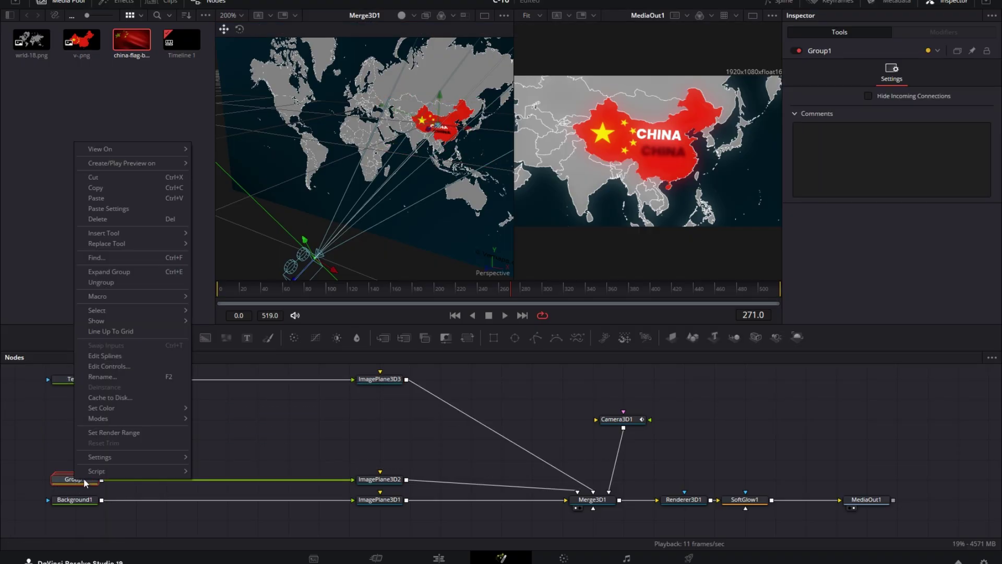
pyautogui.click(107, 282)
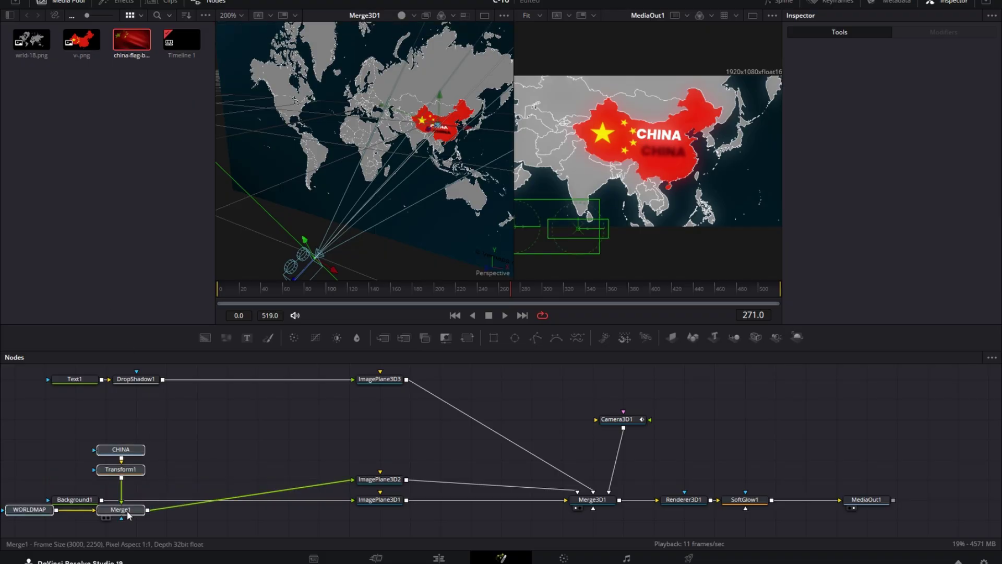
pyautogui.moveTo(128, 515); pyautogui.dragTo(174, 485)
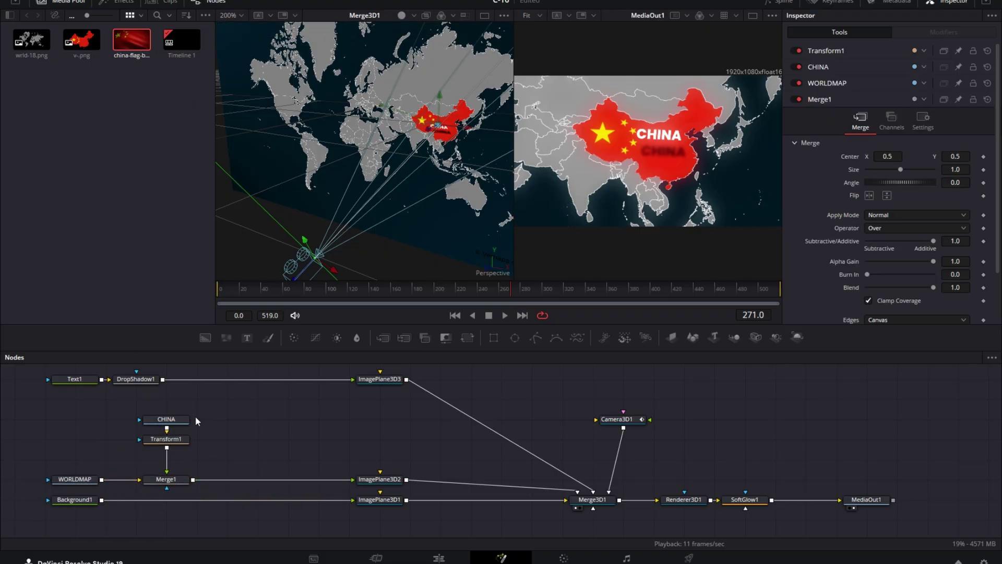
pyautogui.moveTo(197, 420)
pyautogui.mouseDown()
pyautogui.moveTo(172, 447)
pyautogui.moveTo(75, 468)
pyautogui.mouseUp()
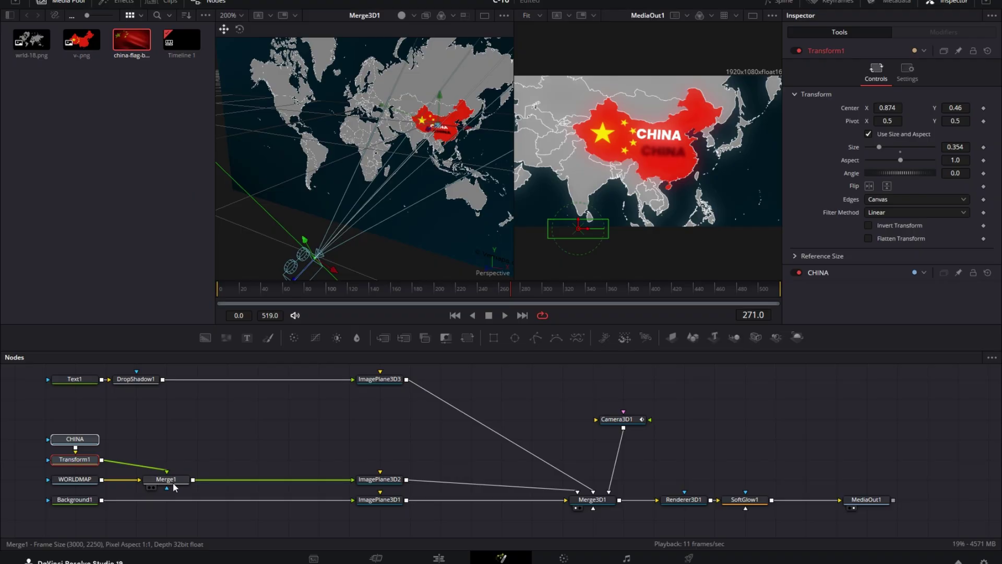
pyautogui.moveTo(173, 482)
pyautogui.mouseDown()
pyautogui.moveTo(296, 481)
pyautogui.moveTo(288, 460)
pyautogui.mouseUp()
pyautogui.keyDown('ctrl'); pyautogui.click(245, 469); pyautogui.keyUp('ctrl')
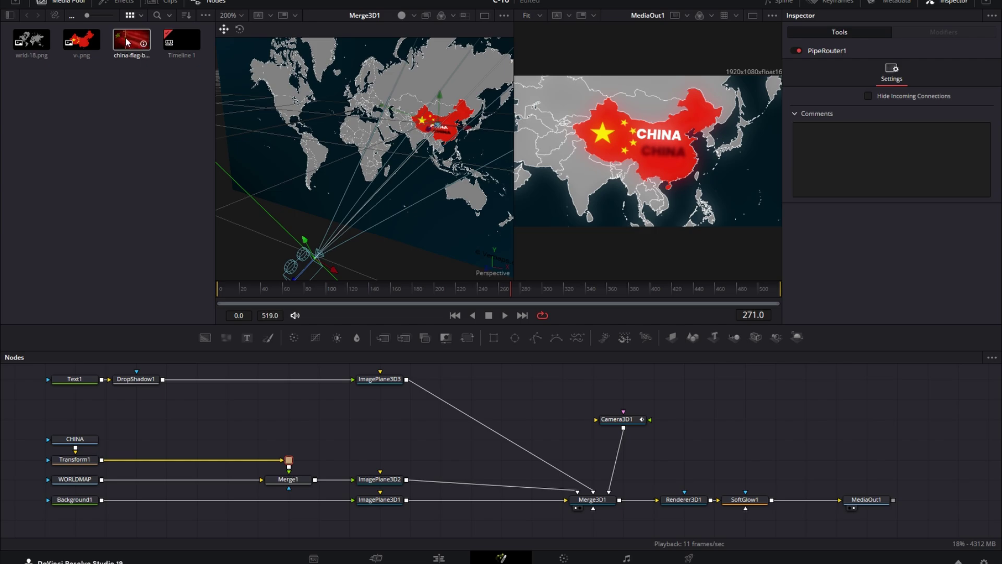
# Add the china-flag clip as MediaIn1 and merge it over Transform1 as Merge2.
pyautogui.moveTo(131, 42); pyautogui.dragTo(134, 418)
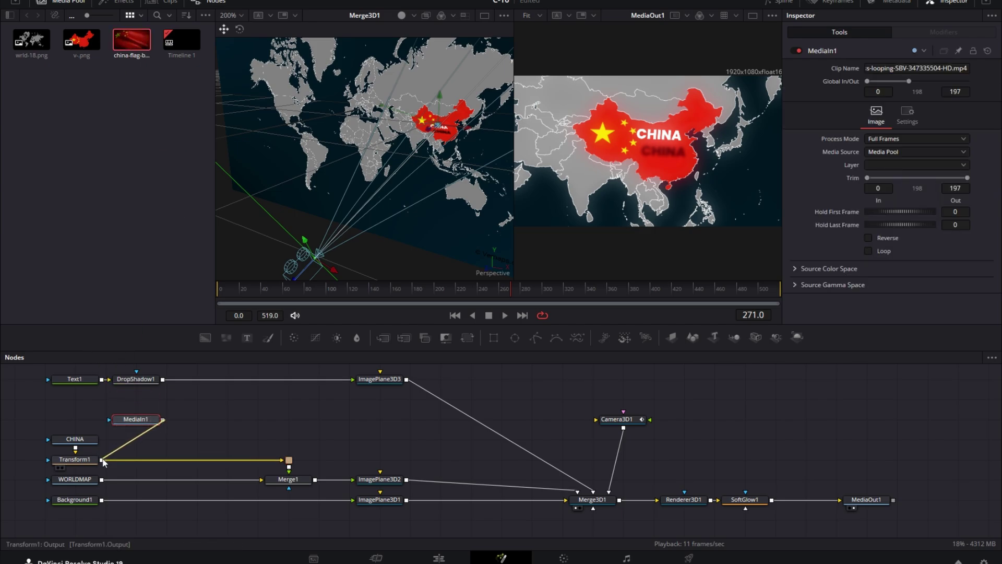
pyautogui.moveTo(110, 450); pyautogui.dragTo(103, 459)
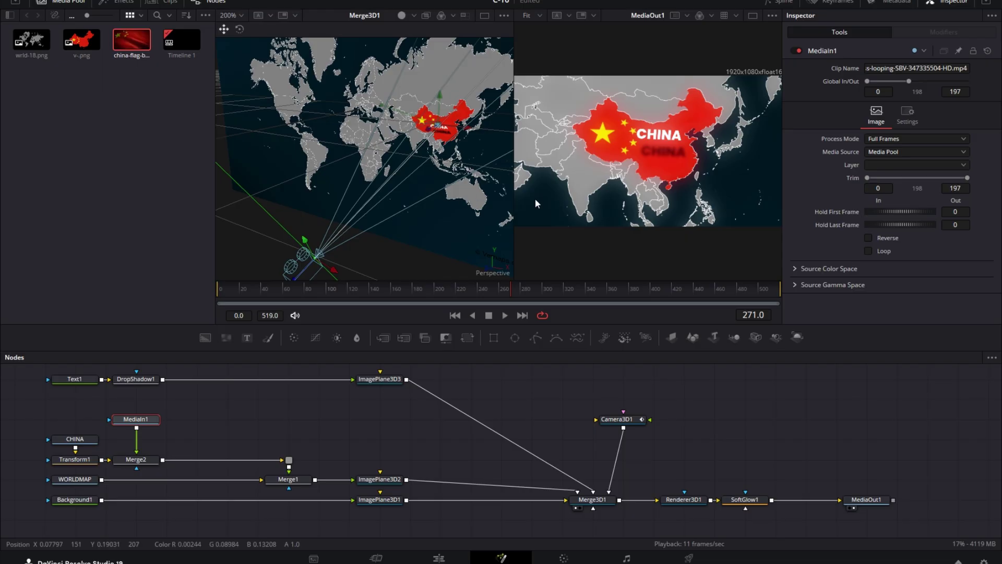
# Loop MediaIn1, set Merge2's flag size to 0.287, and slide the flag over China.
pyautogui.click(869, 250)
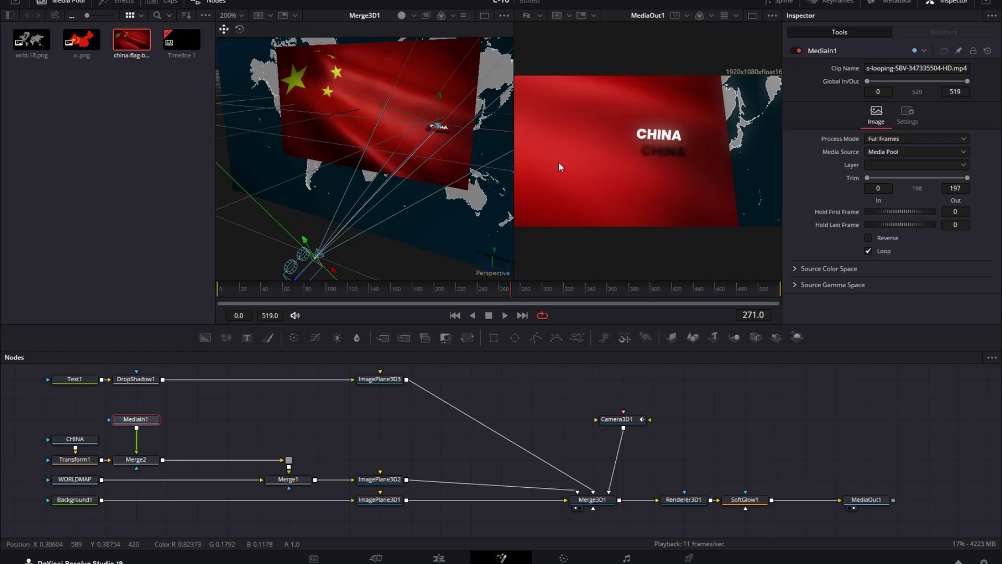
pyautogui.click(146, 462)
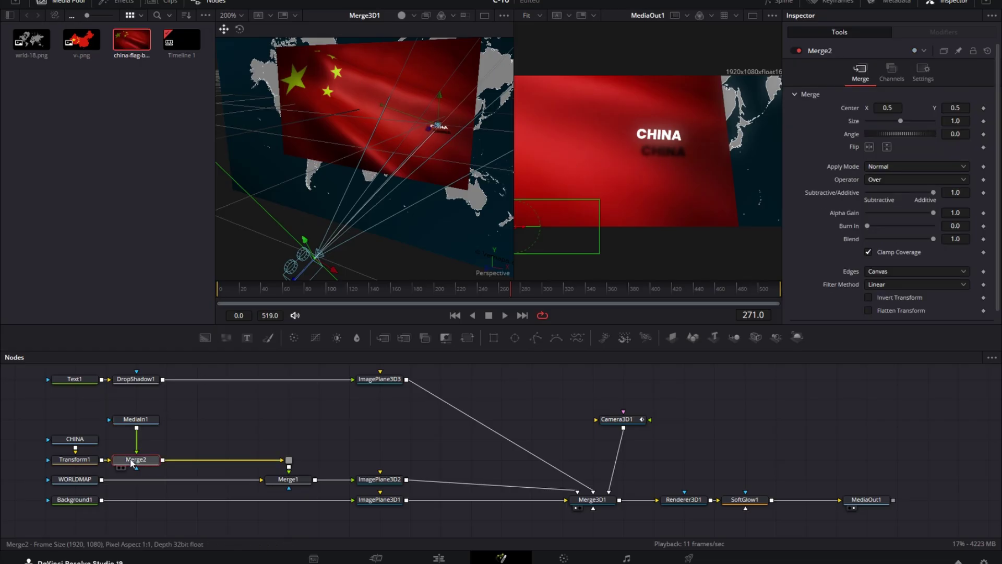
pyautogui.click(955, 121)
pyautogui.write('0.287')
pyautogui.press('Return')
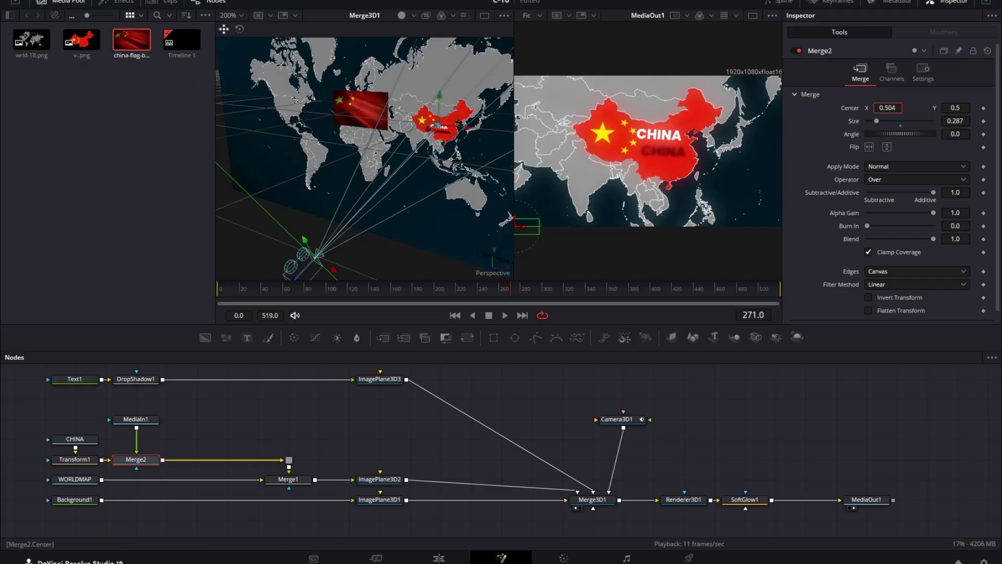
pyautogui.moveTo(887, 108); pyautogui.dragTo(906, 113)
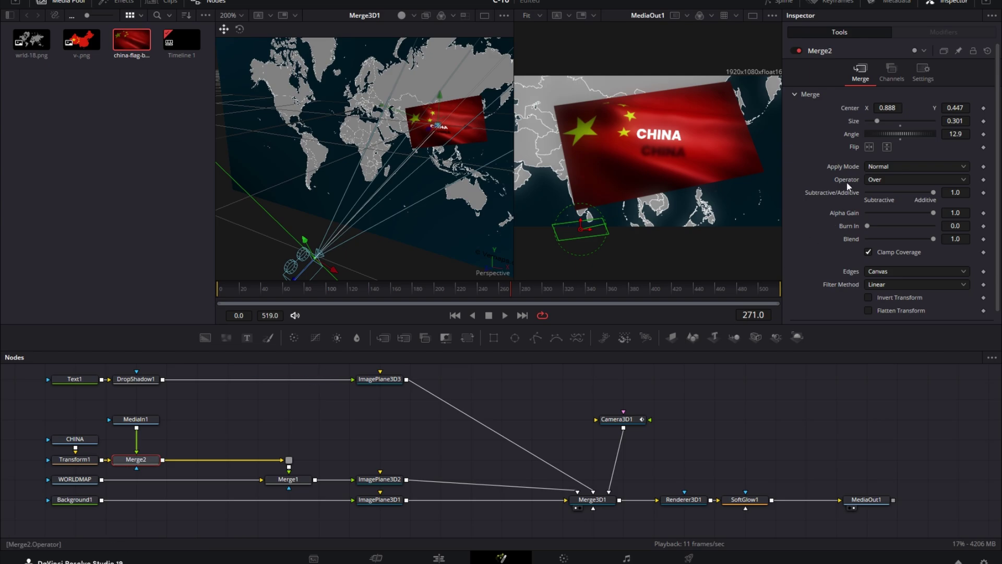
# Set Merge2's operator to Atop and play the animation from the start.
pyautogui.click(878, 180)
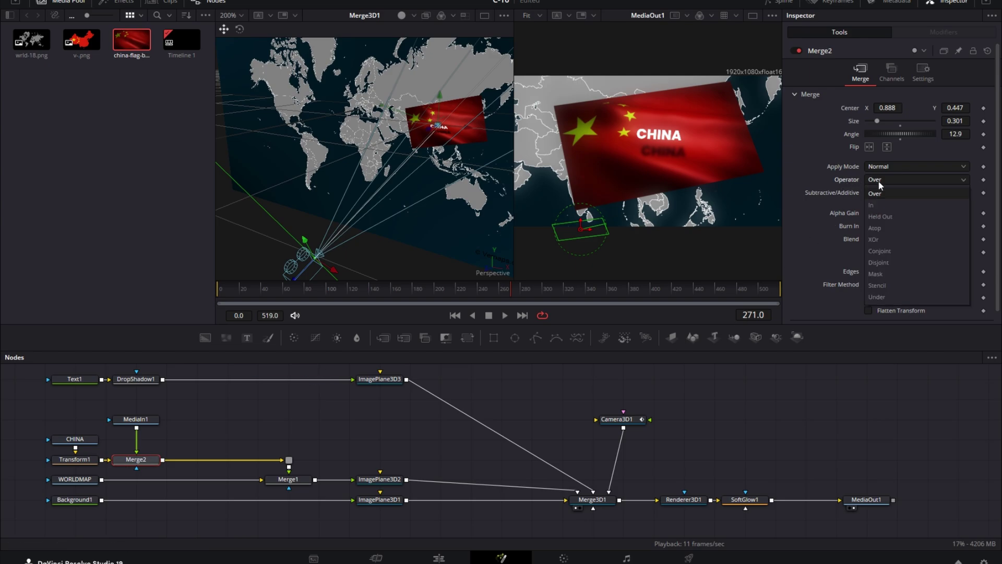
pyautogui.click(886, 228)
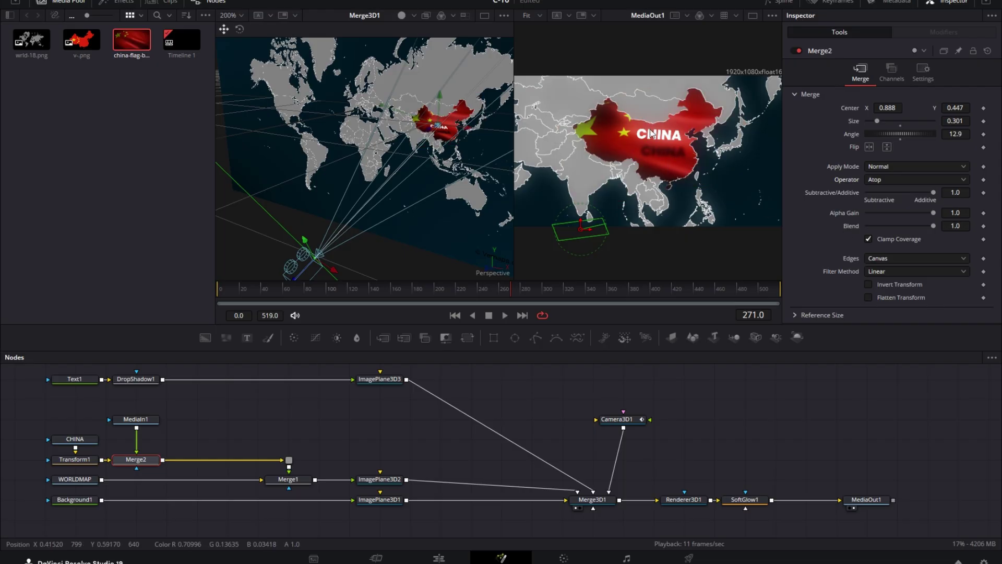
pyautogui.press('Home')
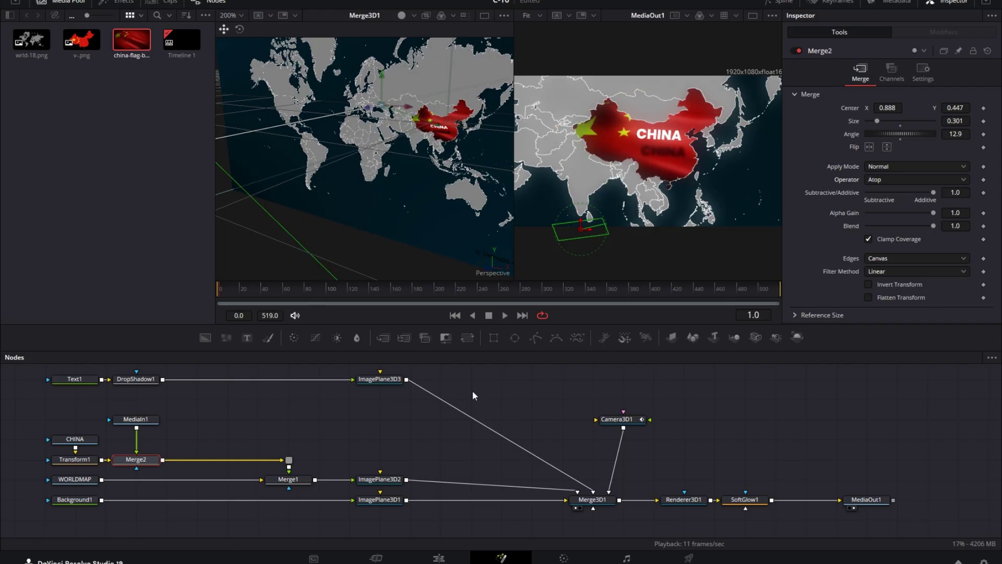
pyautogui.press('space')
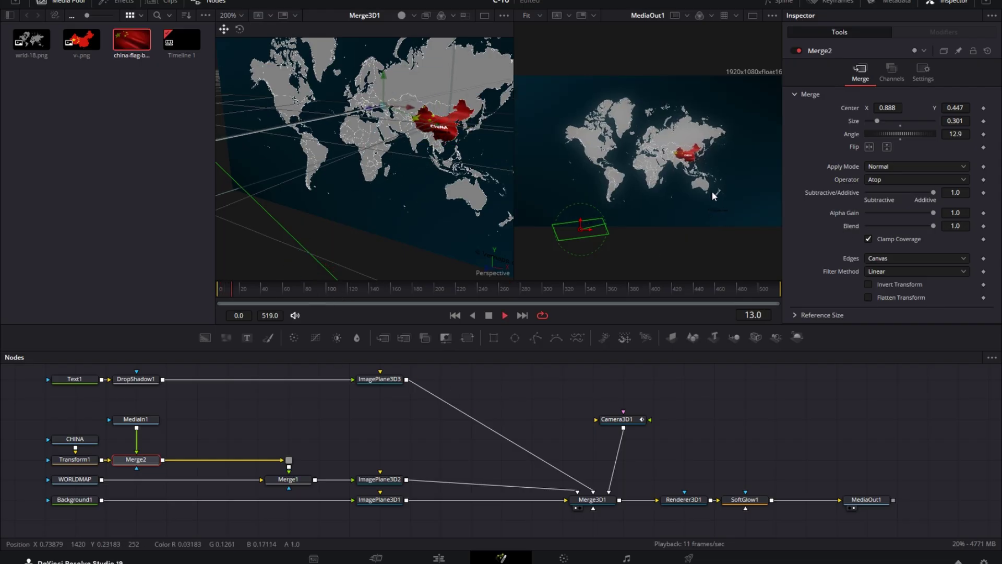
pyautogui.press('space')
# Lower the timeline playback resolution and play the push-in onto China at about 43 fps.
pyautogui.click(256, 0)
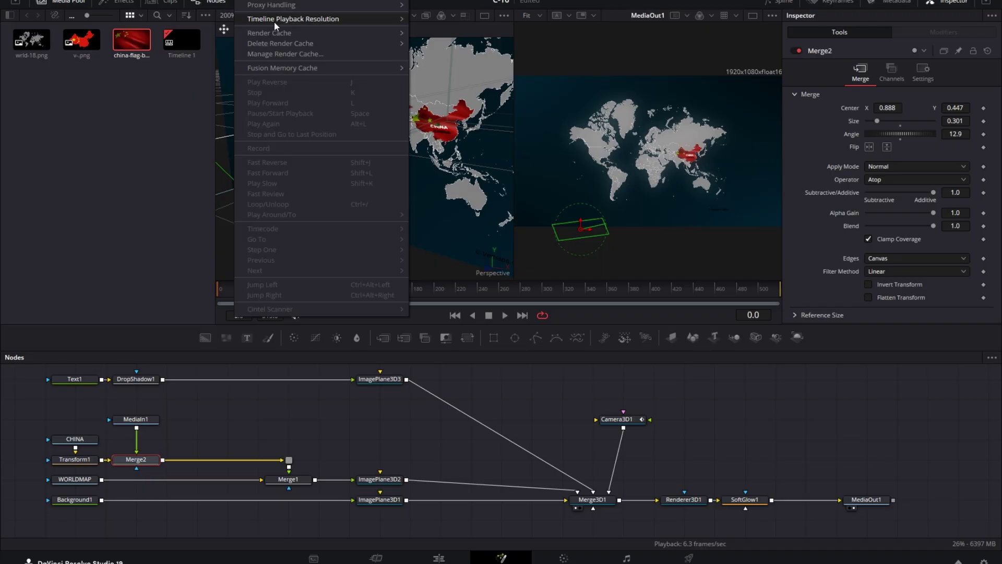
pyautogui.click(455, 39)
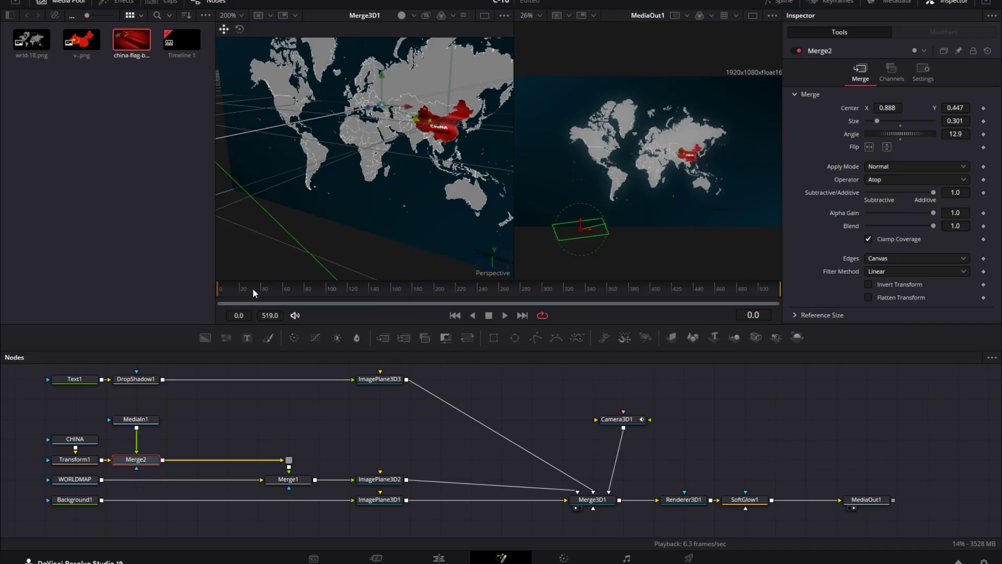
pyautogui.press('space')
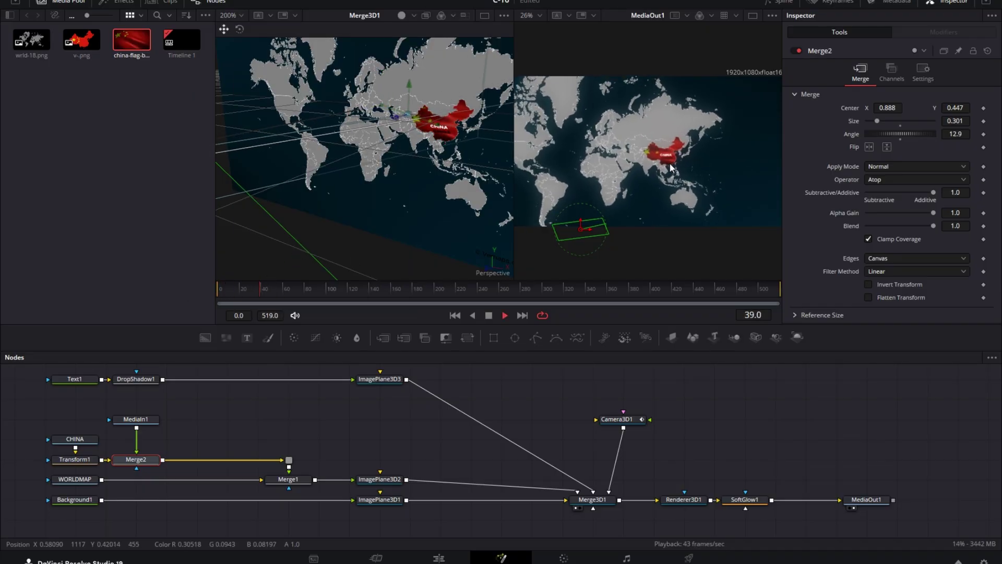